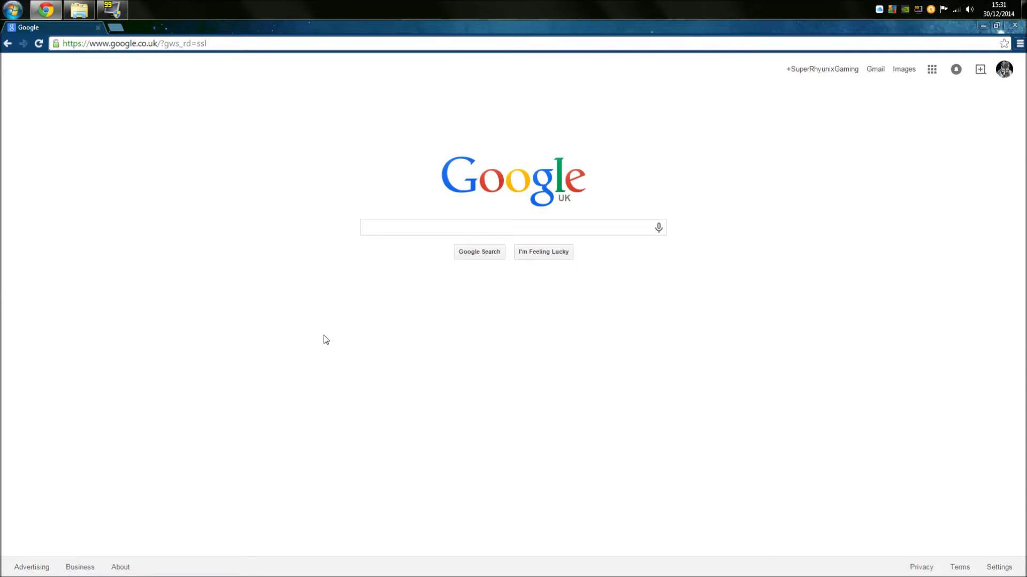
Step: Search Google for 'war thunder cdk download'
{"action": "left_click", "coordinate": [406, 229]}
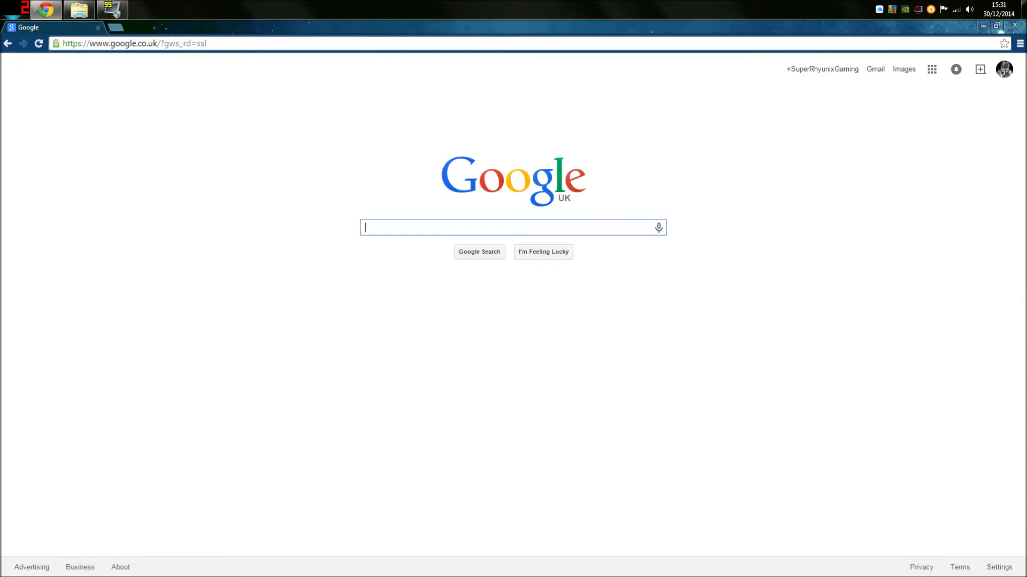
{"action": "type", "text": "war thunder "}
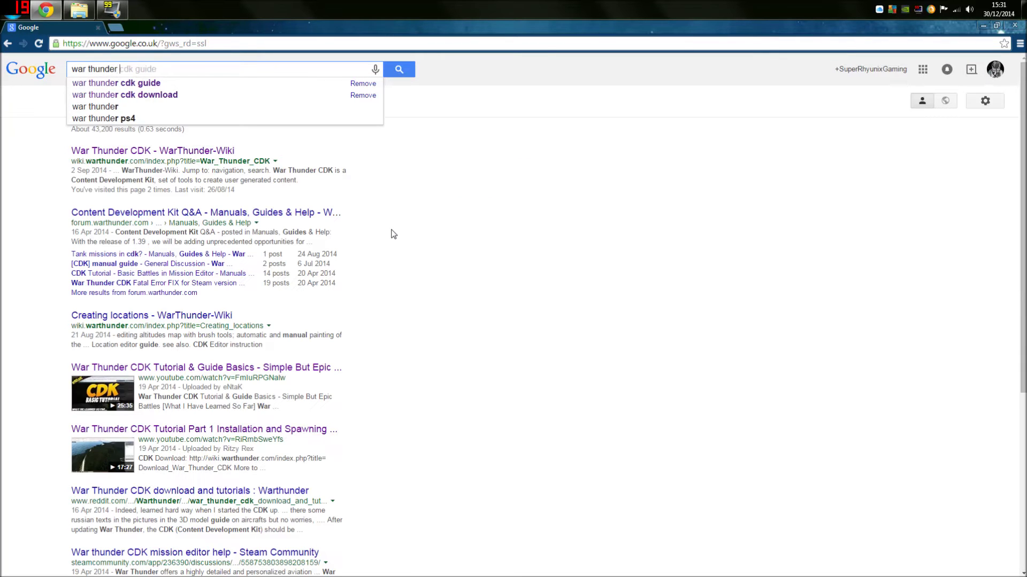
{"action": "type", "text": "cdk downl"}
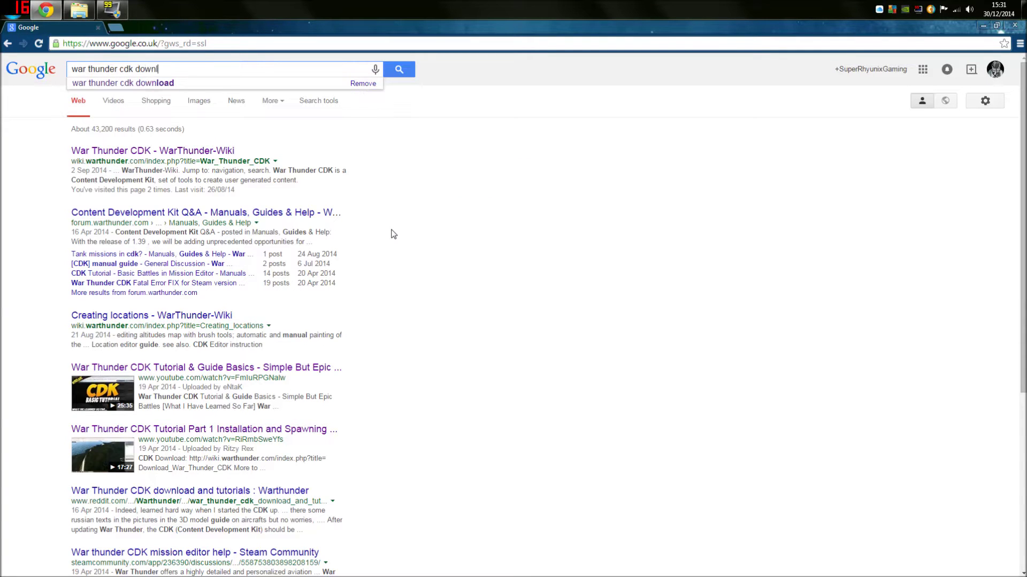
{"action": "type", "text": "oad"}
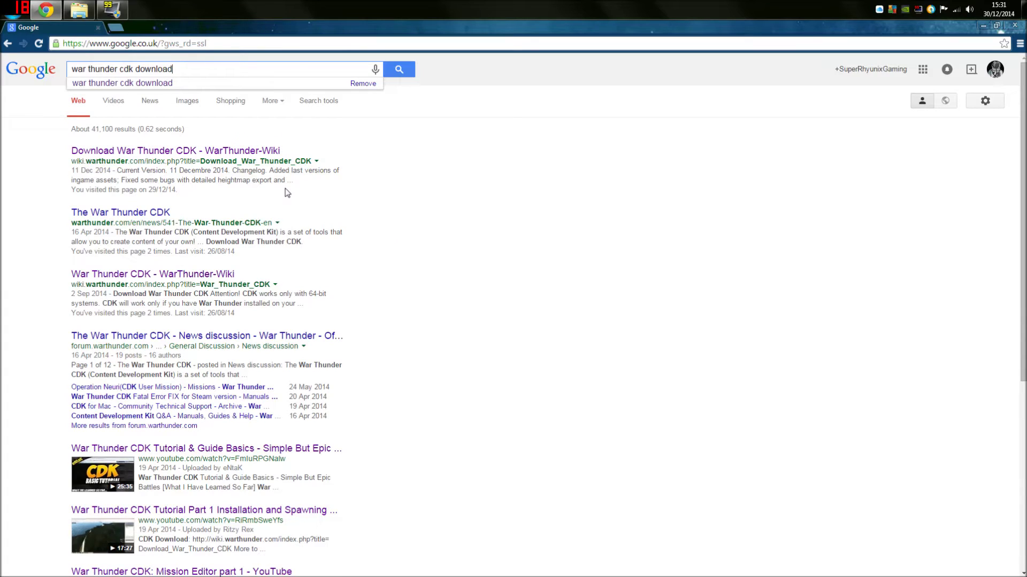
Step: Open the WarThunder-Wiki CDK download page and highlight the supported game version 1.43.x.x
{"action": "left_click", "coordinate": [240, 152]}
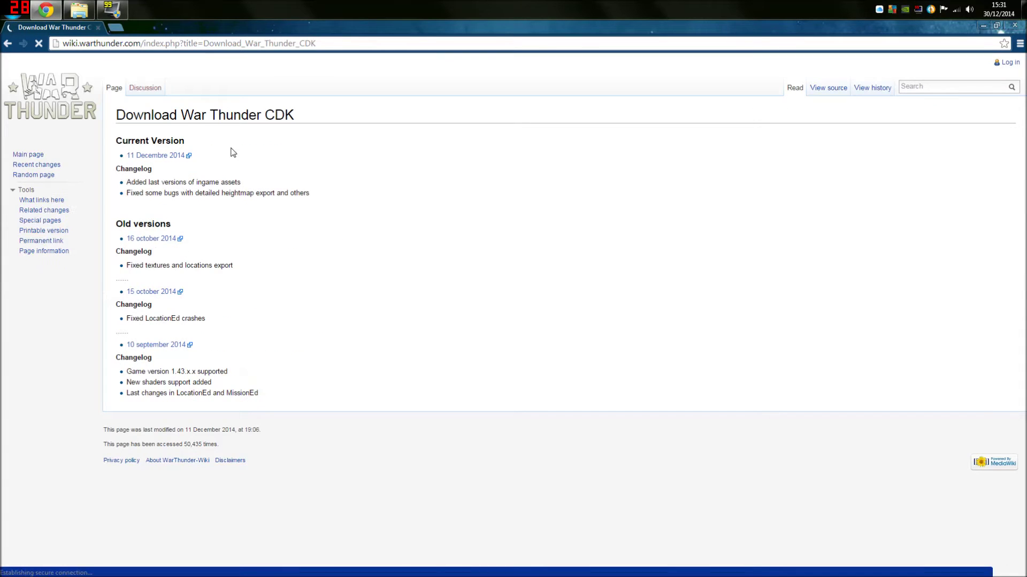
{"action": "left_click", "coordinate": [168, 157]}
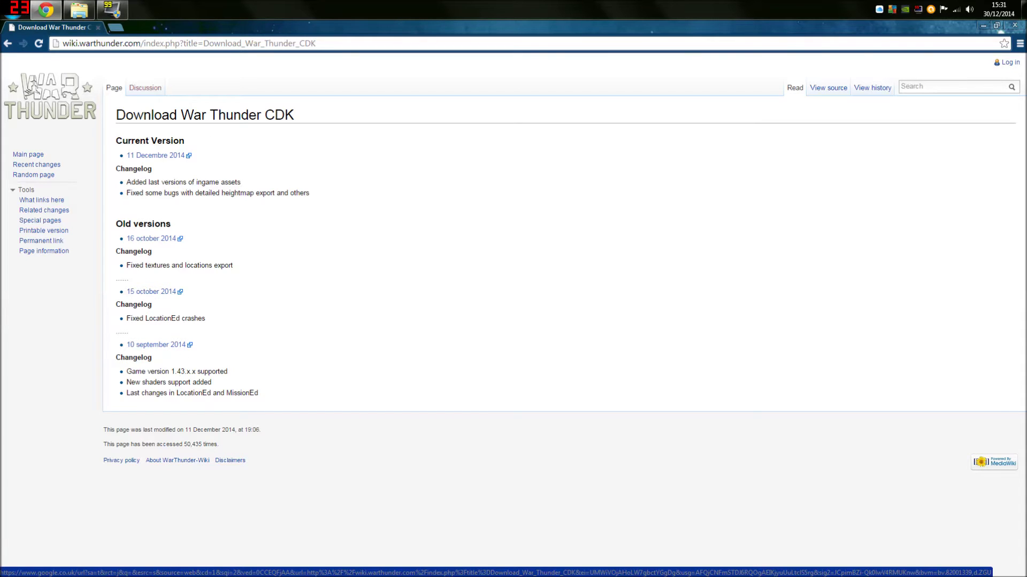
{"action": "left_click_drag", "start_coordinate": [175, 372], "coordinate": [186, 371]}
{"action": "left_click", "coordinate": [208, 236]}
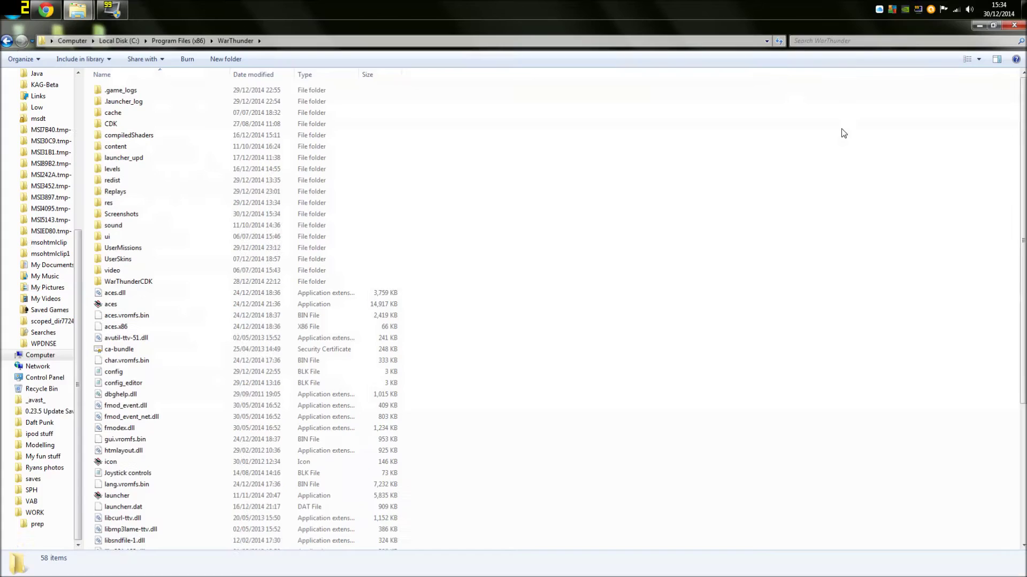
Step: Select and open the WarThunderCDK folder inside the WarThunder install directory
{"action": "left_click", "coordinate": [847, 107]}
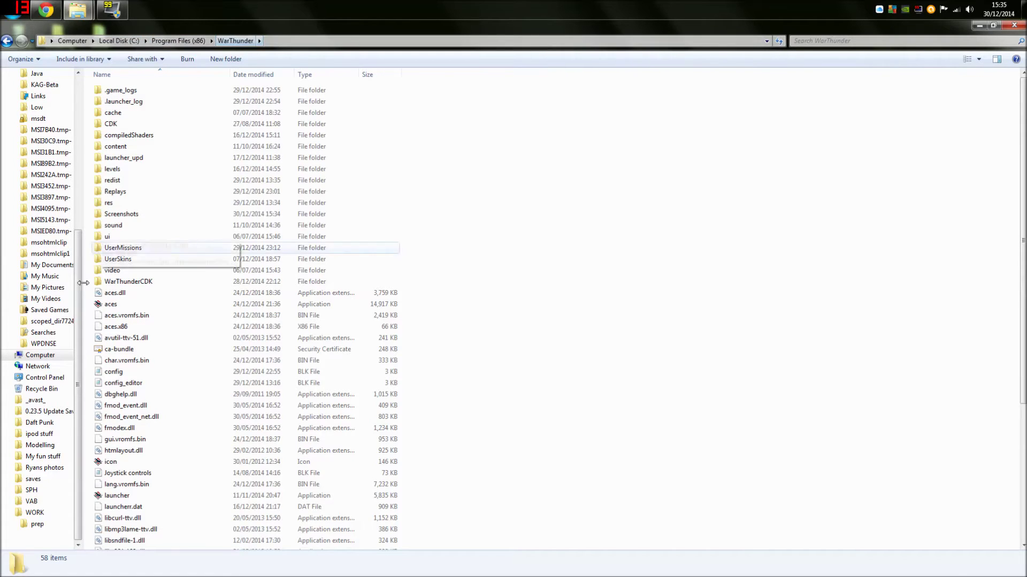
{"action": "left_click", "coordinate": [121, 284]}
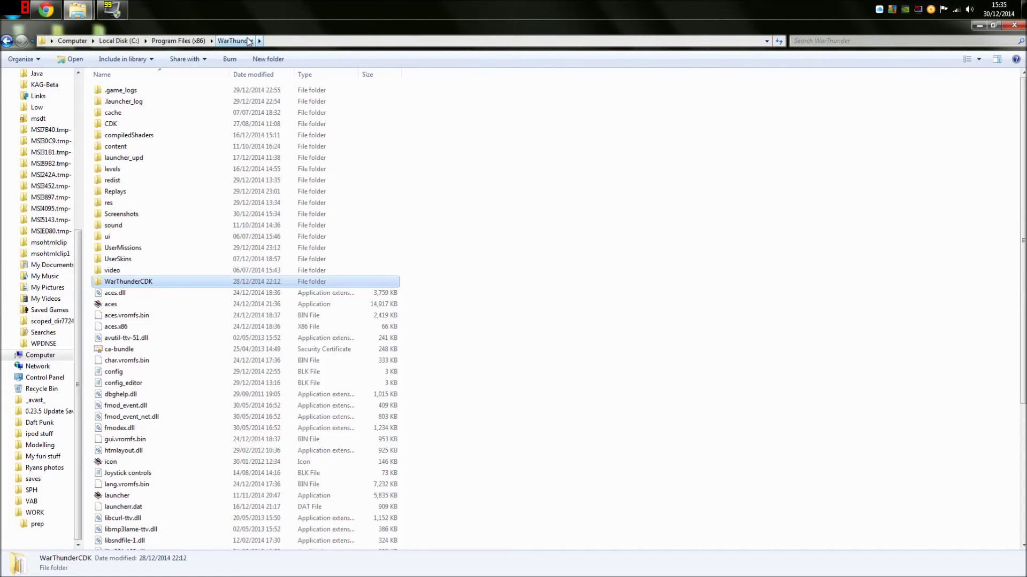
{"action": "double_click", "coordinate": [162, 282]}
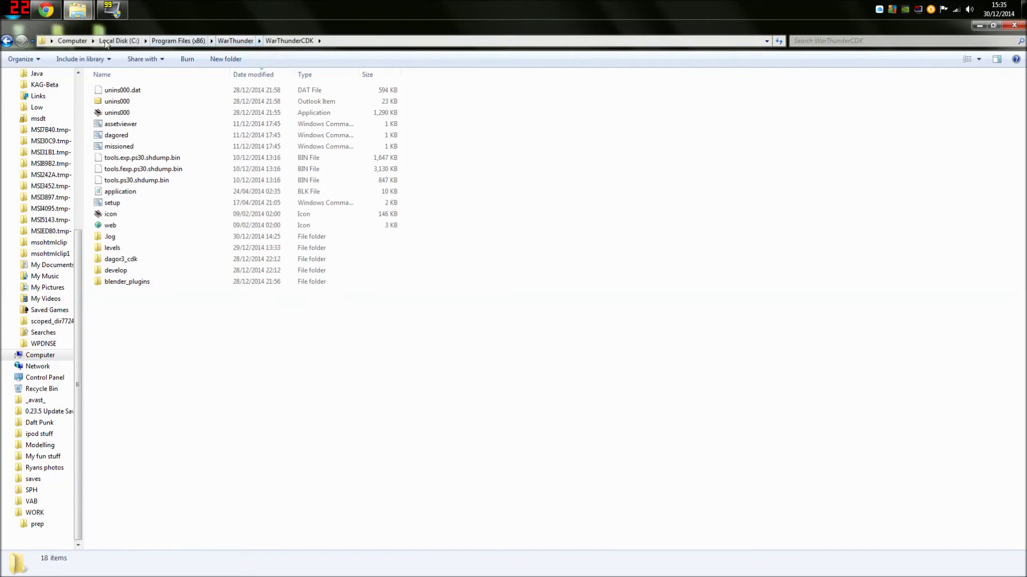
Step: Check the WarThunderCDK folder path and point out the assetviewer, dagored and missioned launchers
{"action": "left_click", "coordinate": [352, 41]}
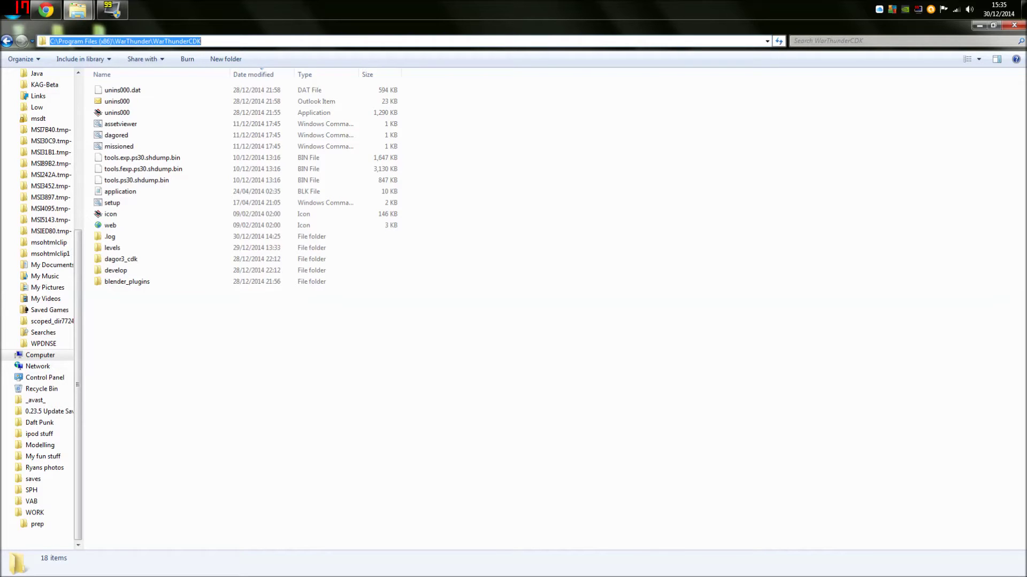
{"action": "left_click_drag", "start_coordinate": [58, 41], "coordinate": [111, 41]}
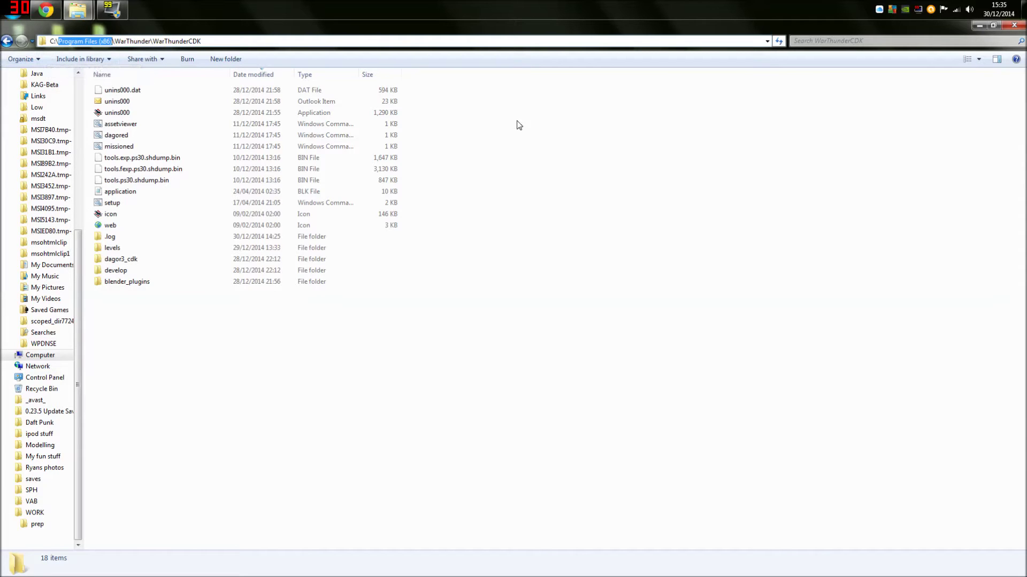
{"action": "left_click", "coordinate": [6, 41]}
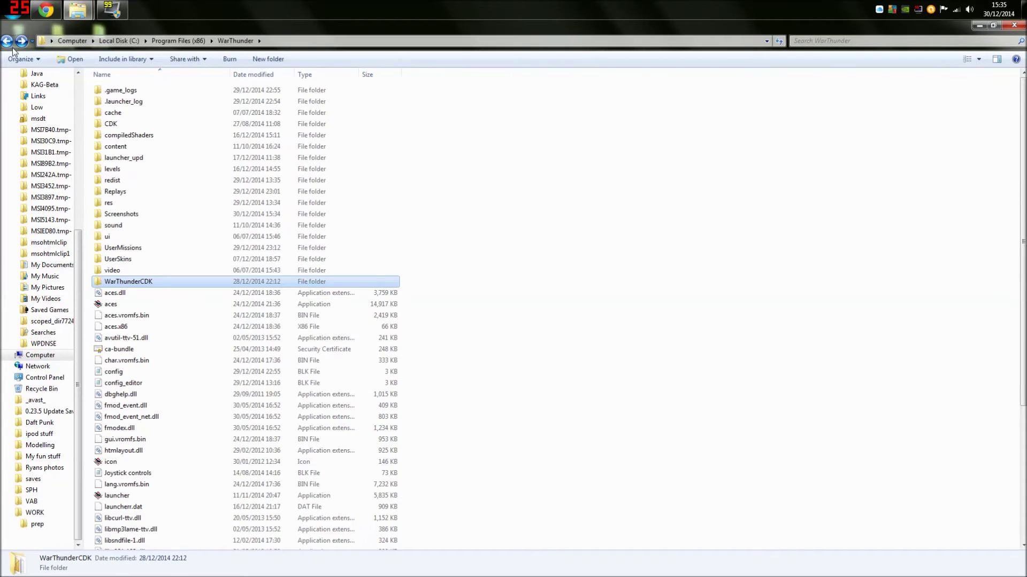
{"action": "double_click", "coordinate": [162, 280]}
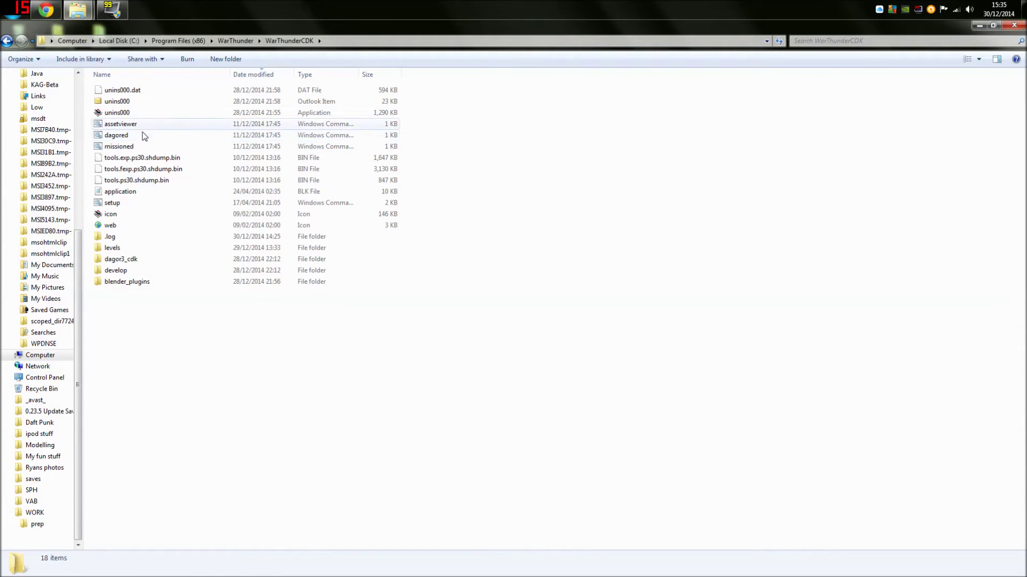
{"action": "left_click_drag", "start_coordinate": [421, 151], "coordinate": [300, 119]}
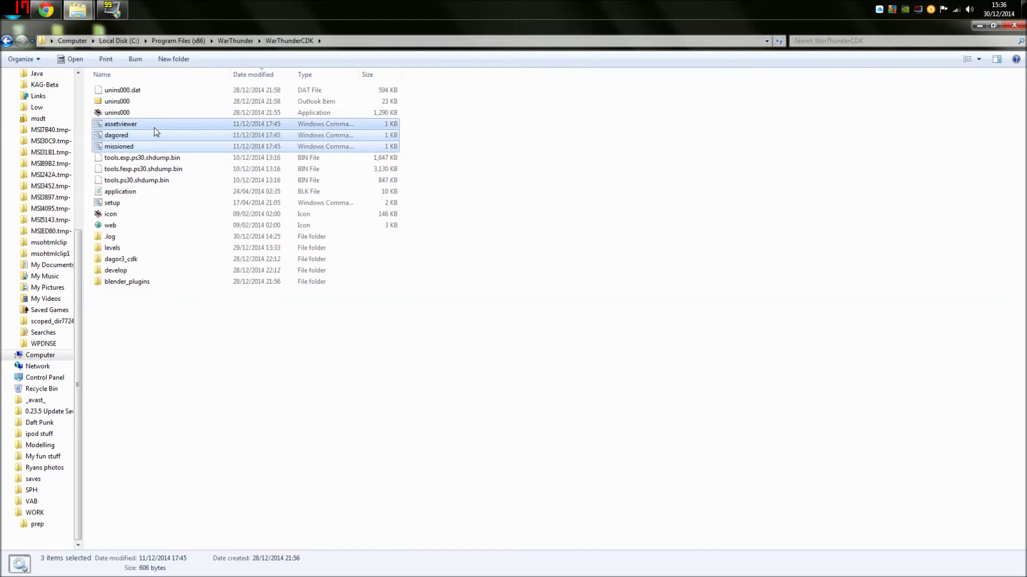
{"action": "left_click", "coordinate": [441, 149]}
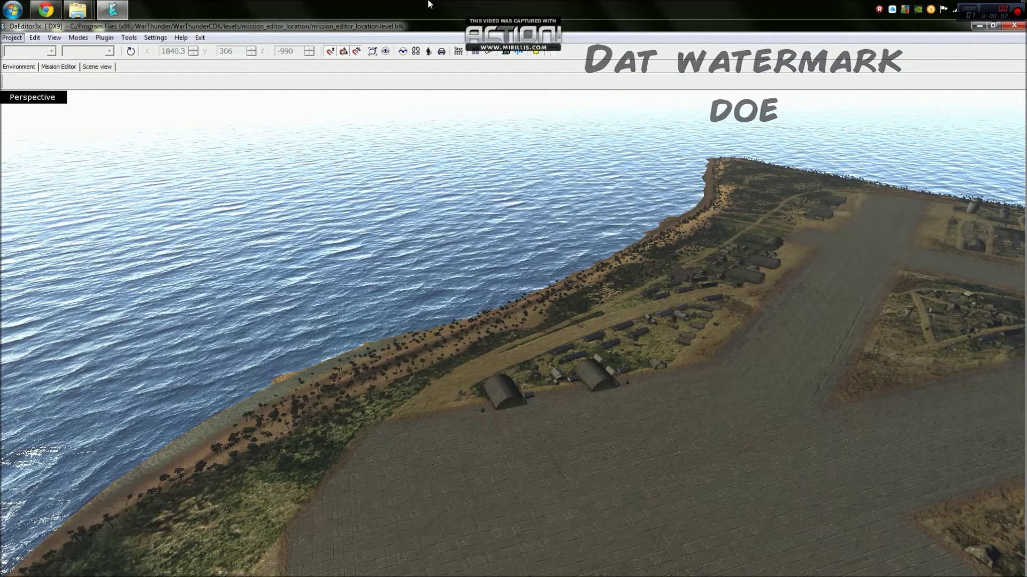
Step: Activate the Perspective viewport showing the mission_editor_location level
{"action": "left_click", "coordinate": [310, 198]}
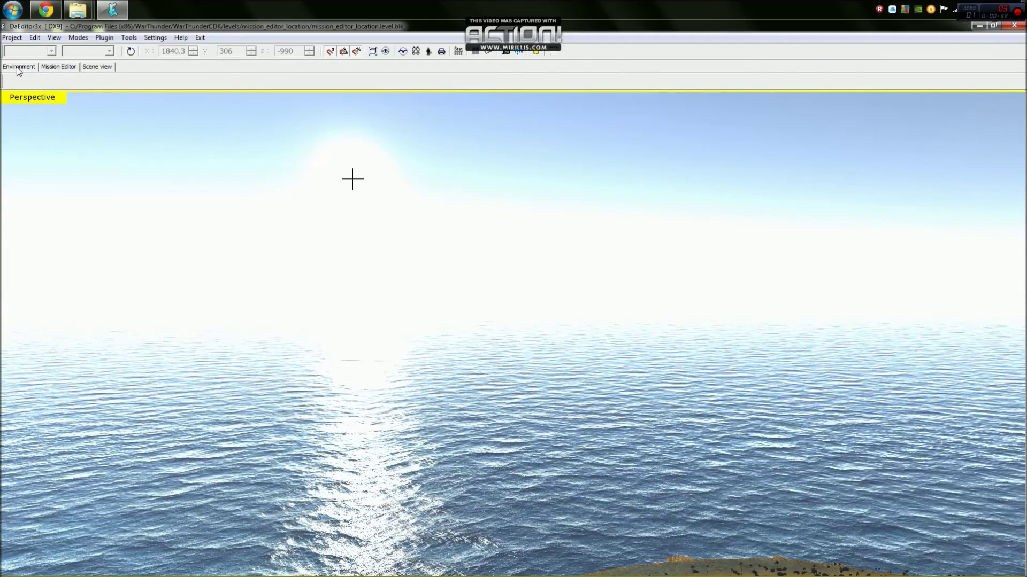
Step: Set the level binary dump to stalingrad_w.bin from the Scene view tools
{"action": "left_click", "coordinate": [96, 67]}
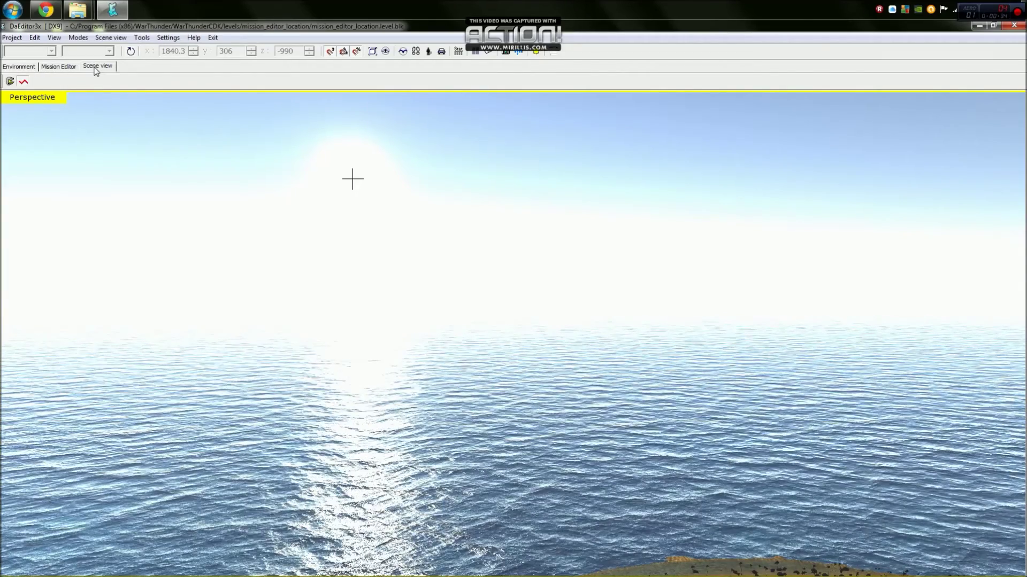
{"action": "left_click", "coordinate": [11, 83]}
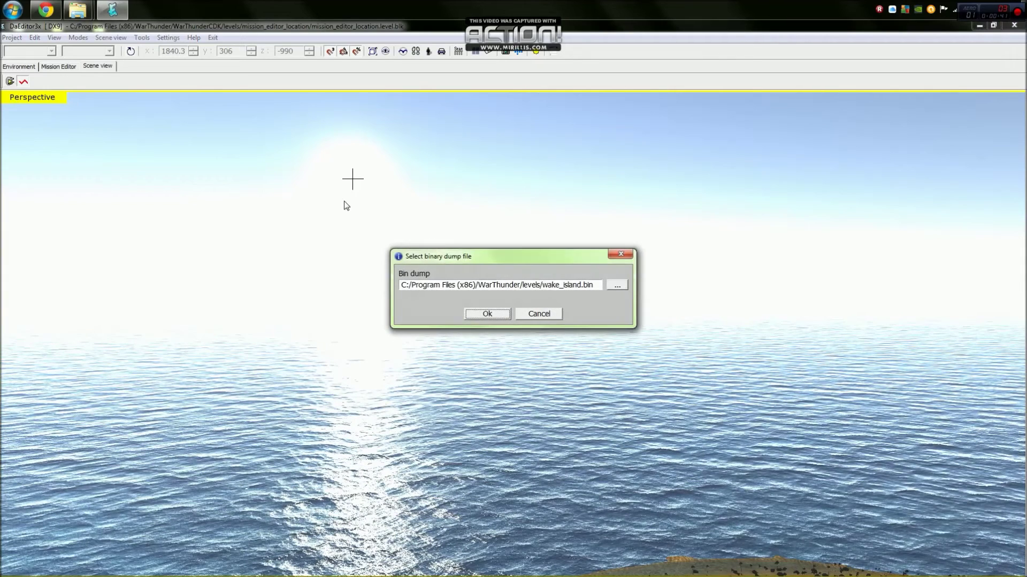
{"action": "left_click", "coordinate": [618, 285]}
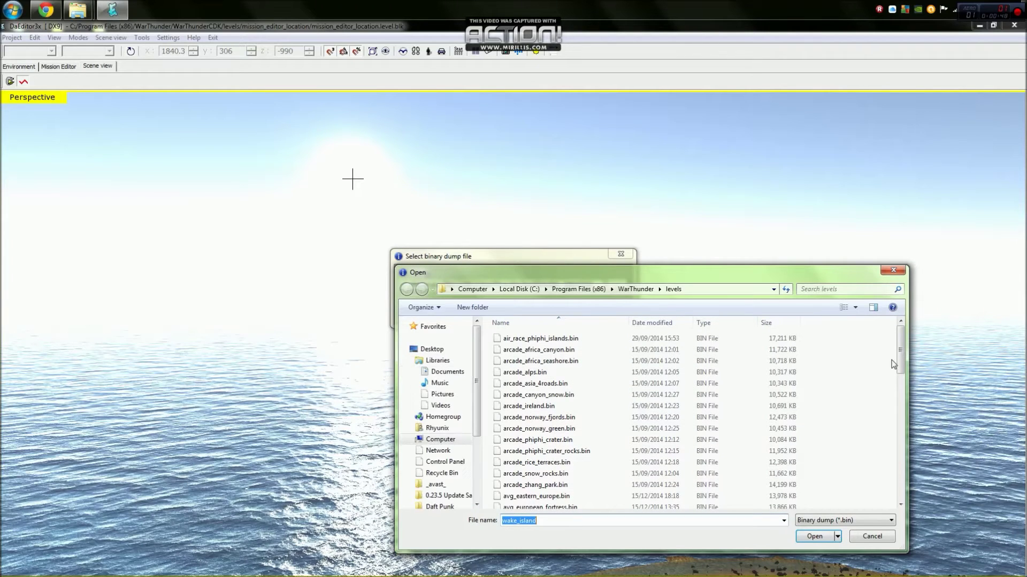
{"action": "left_click_drag", "start_coordinate": [902, 357], "coordinate": [901, 394]}
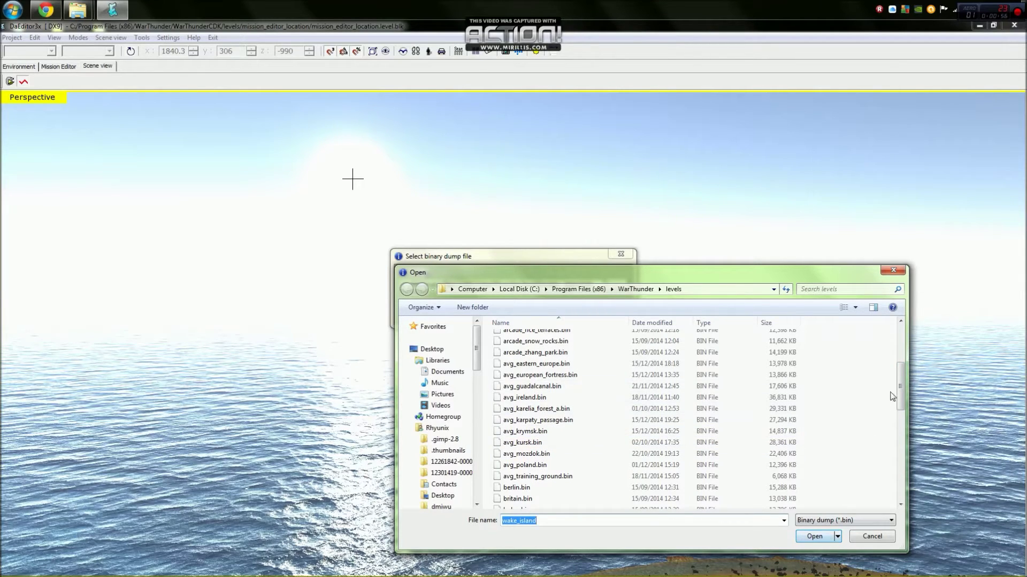
{"action": "left_click_drag", "start_coordinate": [901, 394], "coordinate": [900, 477]}
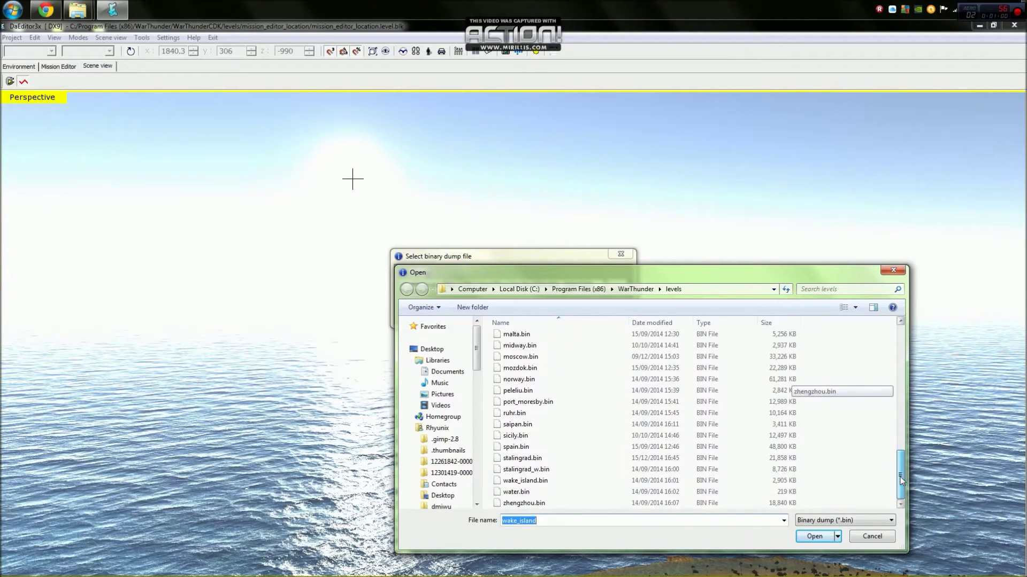
{"action": "left_click", "coordinate": [526, 470]}
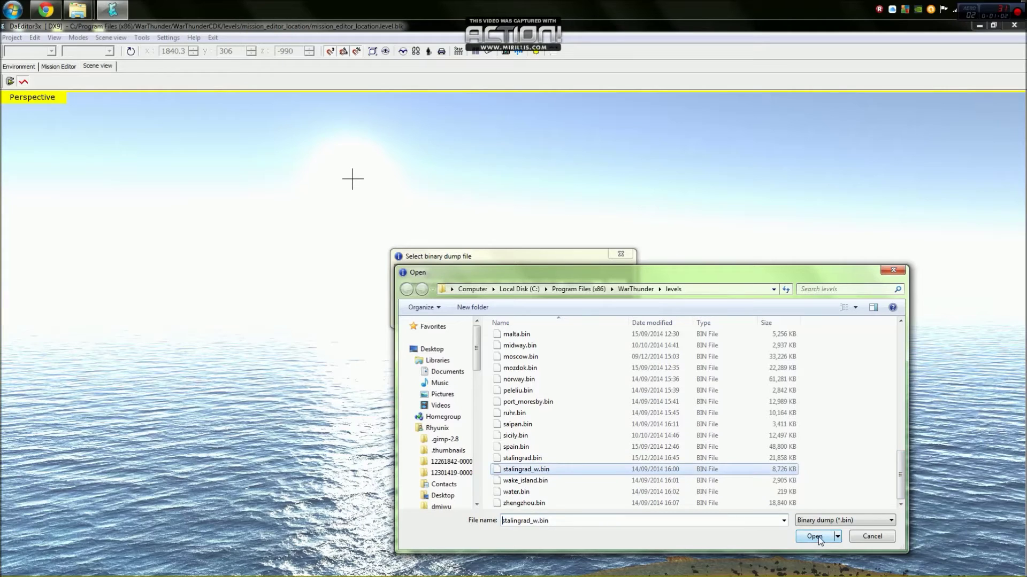
{"action": "left_click", "coordinate": [814, 536]}
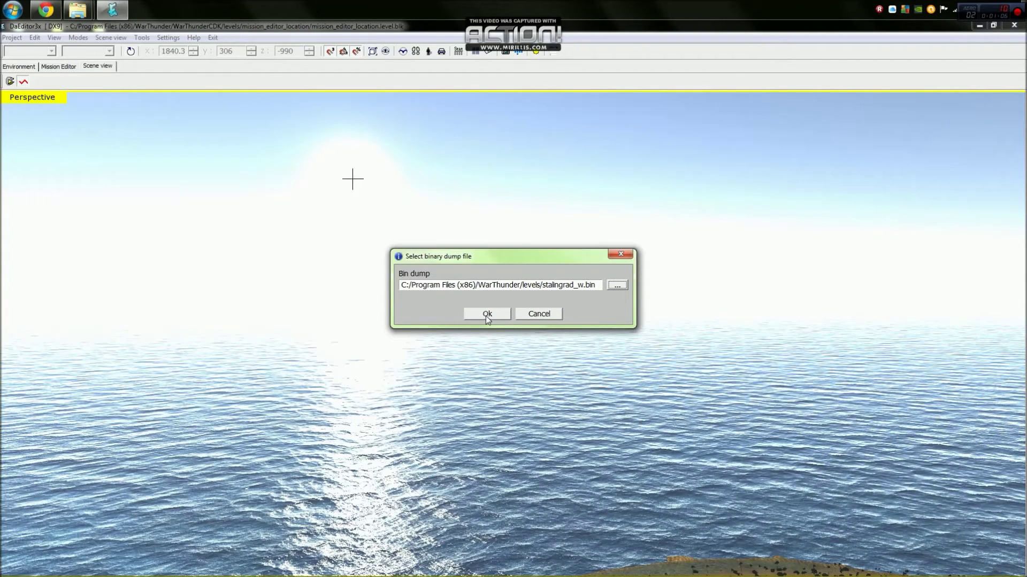
{"action": "left_click", "coordinate": [486, 315]}
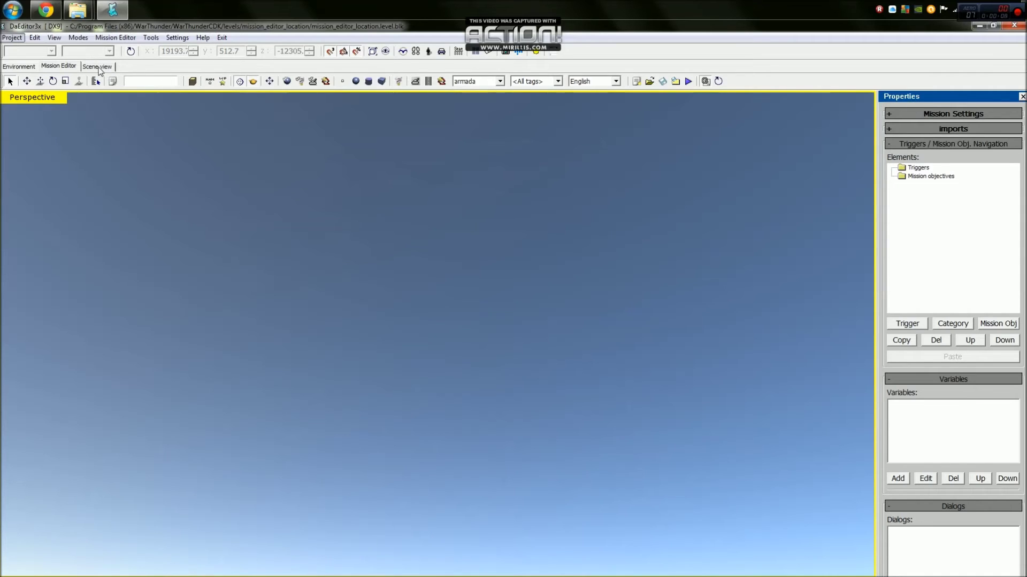
Step: Collapse Triggers, Variables, Dialogs and Airfields, expand Mission Settings > mission, and select the untitled name
{"action": "left_click", "coordinate": [965, 144]}
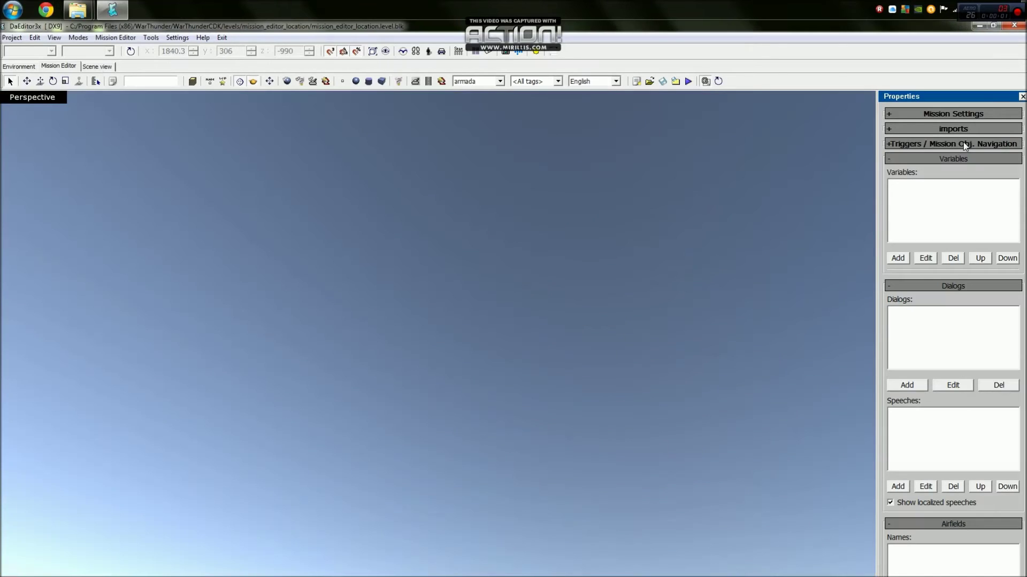
{"action": "left_click", "coordinate": [960, 159]}
{"action": "left_click", "coordinate": [948, 174]}
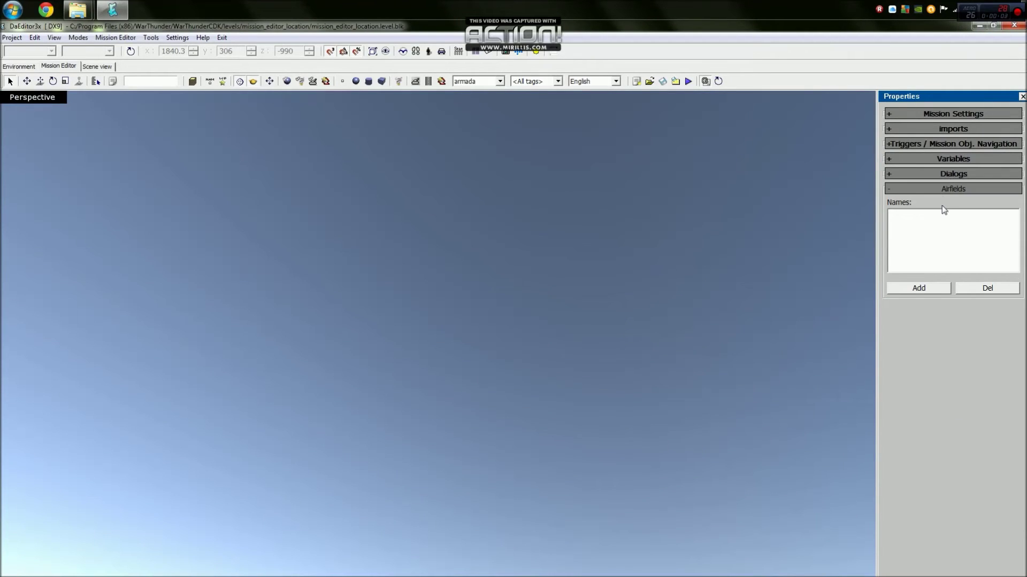
{"action": "left_click", "coordinate": [944, 187]}
{"action": "left_click", "coordinate": [962, 114]}
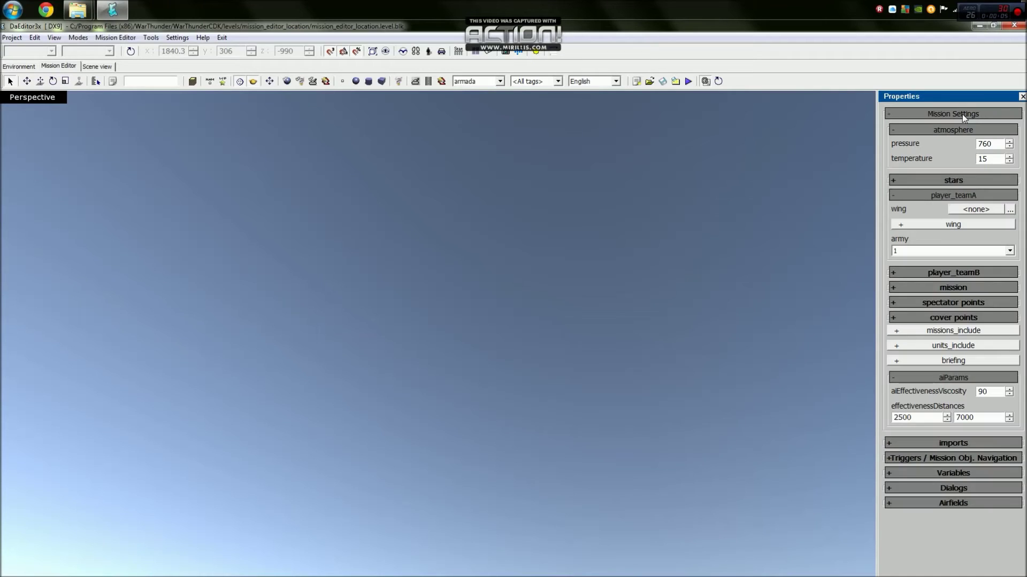
{"action": "left_click", "coordinate": [955, 287]}
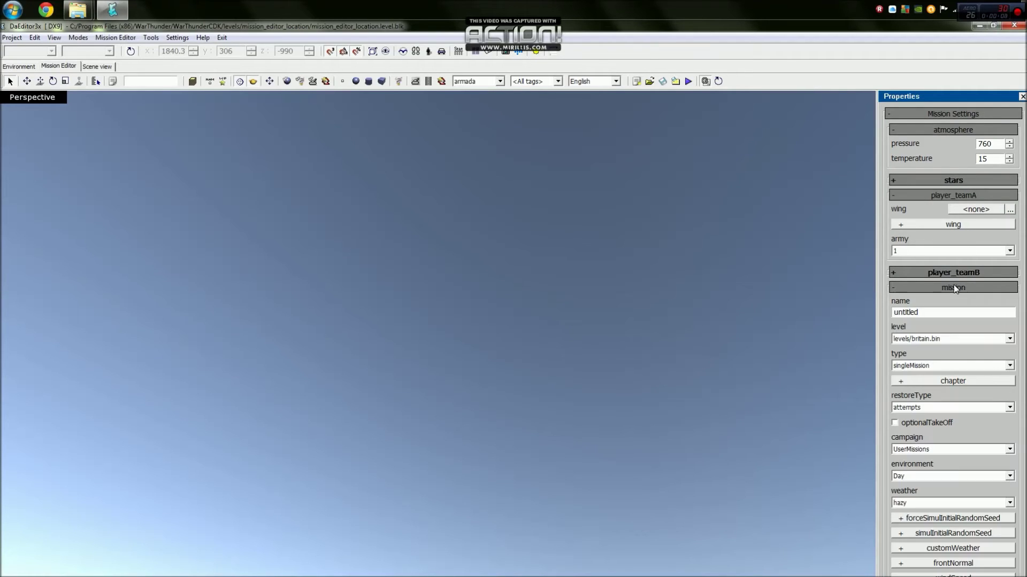
{"action": "double_click", "coordinate": [932, 315]}
Step: Set the mission level to levels/stalingrad_w.bin
{"action": "left_click", "coordinate": [929, 340]}
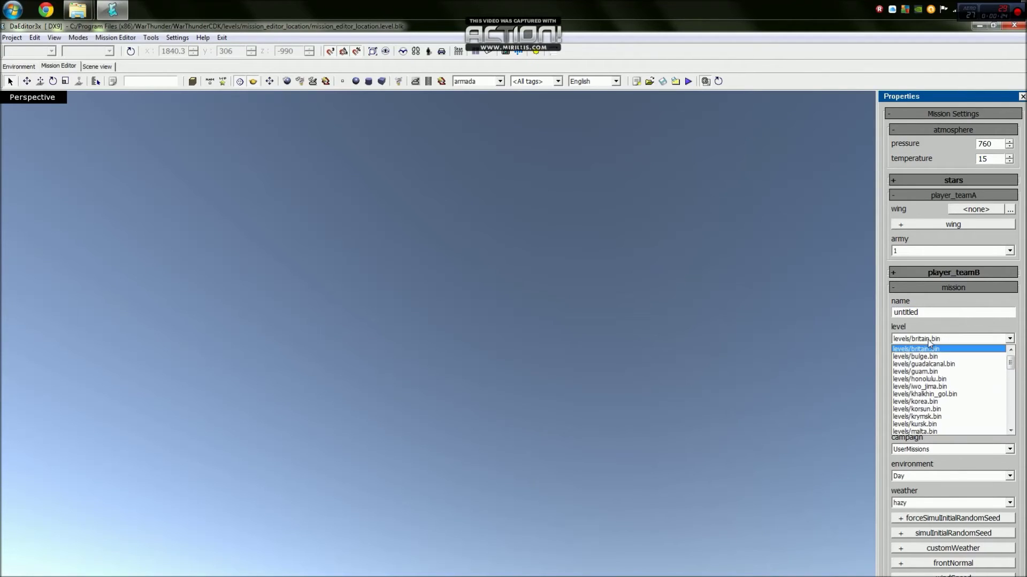
{"action": "scroll", "coordinate": [966, 376], "scroll_direction": "down", "scroll_amount": 8}
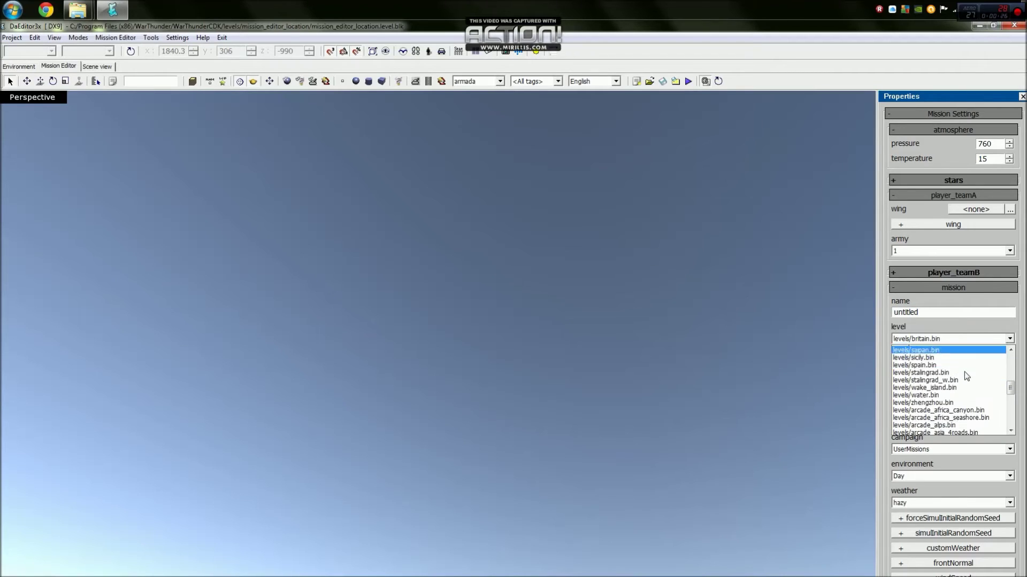
{"action": "scroll", "coordinate": [967, 377], "scroll_direction": "down", "scroll_amount": 10}
{"action": "scroll", "coordinate": [963, 372], "scroll_direction": "up", "scroll_amount": 5}
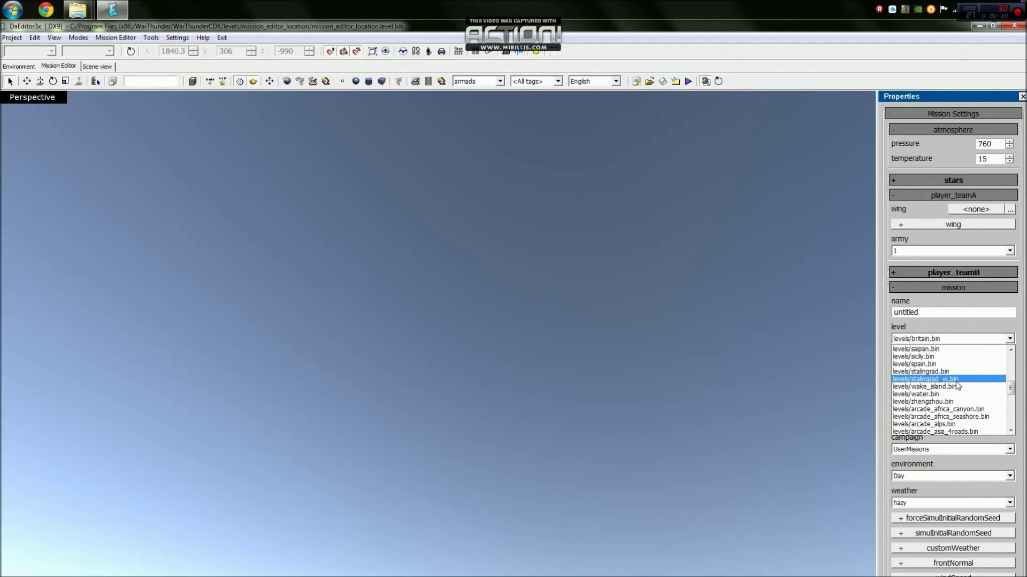
{"action": "left_click", "coordinate": [956, 381]}
Step: Rename the mission from untitled to Mig_3_Intercept
{"action": "left_click", "coordinate": [932, 314]}
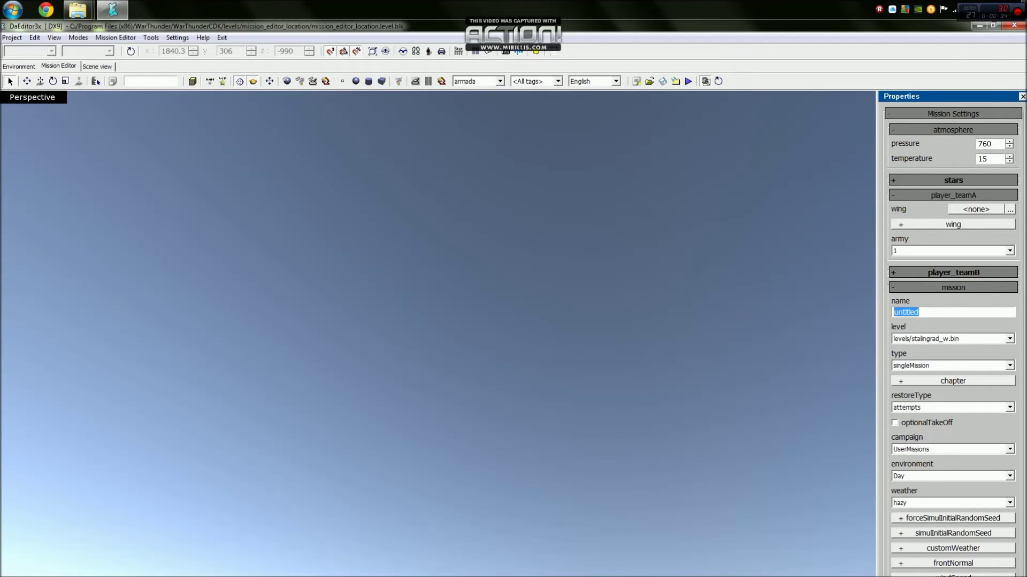
{"action": "type", "text": "Mig_3_Intercept"}
{"action": "left_click", "coordinate": [942, 365]}
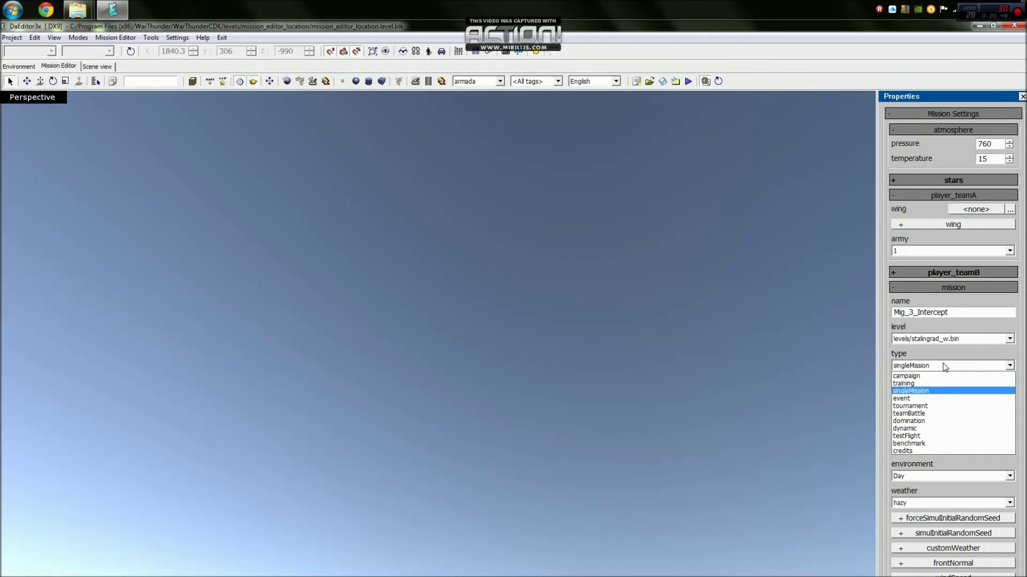
Step: Keep mission type singleMission, campaign UserMissions and environment Day
{"action": "left_click", "coordinate": [943, 365]}
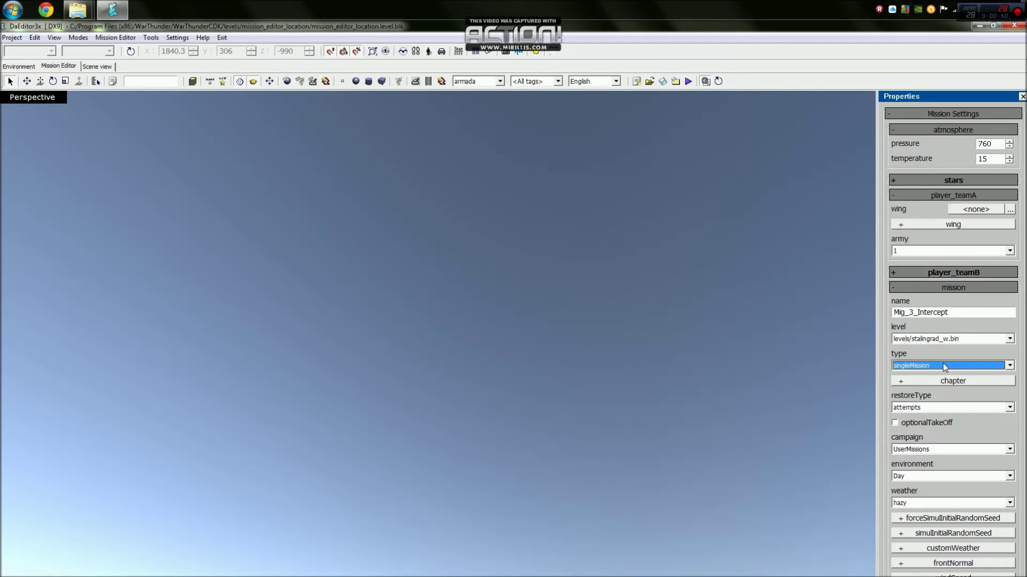
{"action": "left_click", "coordinate": [926, 449]}
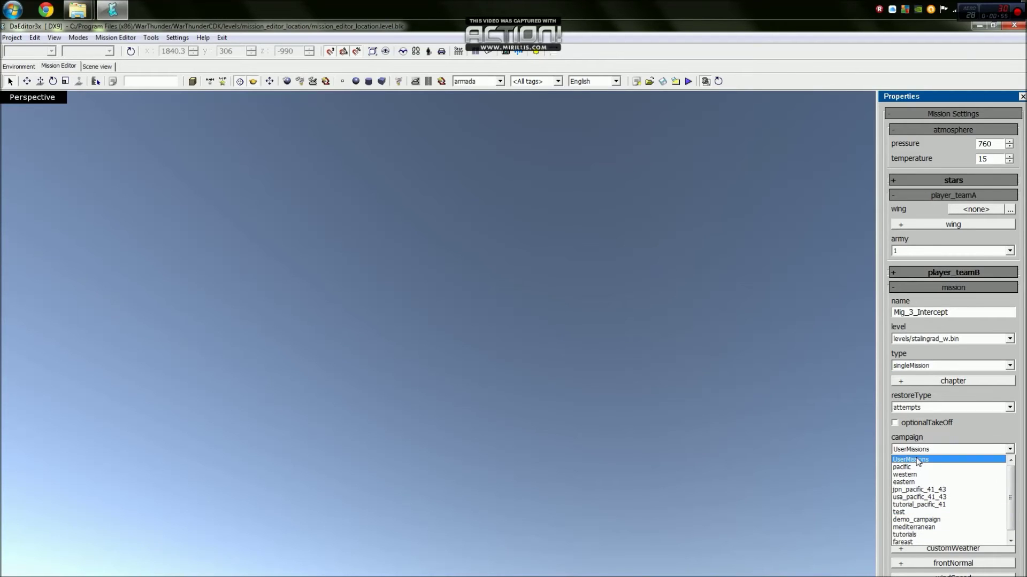
{"action": "left_click", "coordinate": [917, 460]}
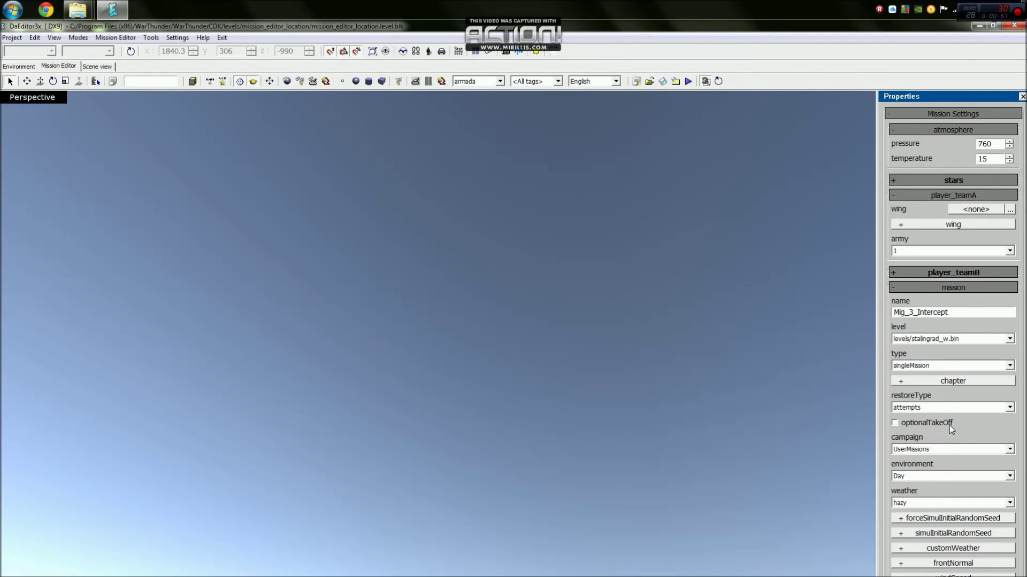
{"action": "scroll", "coordinate": [950, 428], "scroll_direction": "down", "scroll_amount": 1}
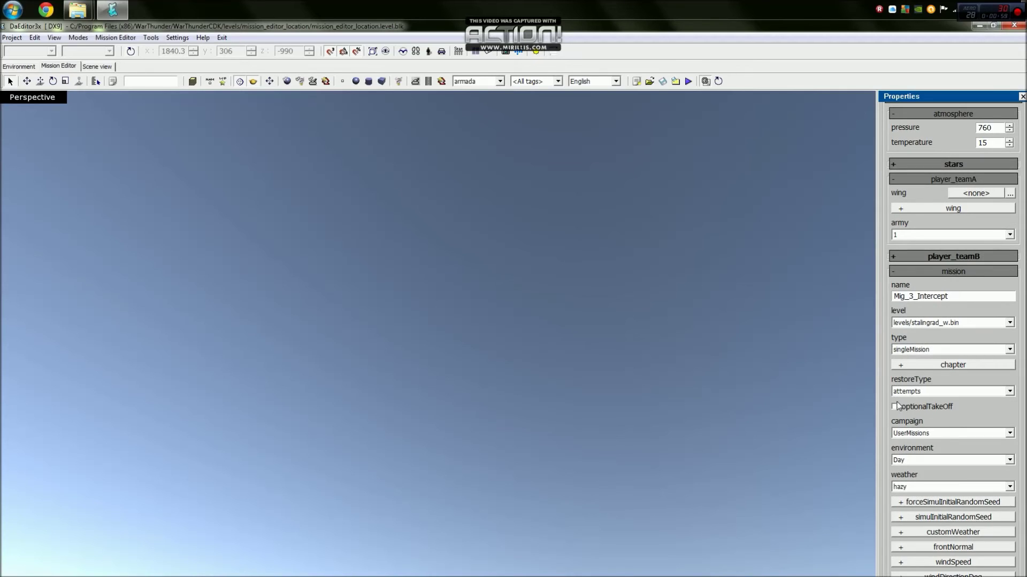
{"action": "left_click", "coordinate": [949, 460]}
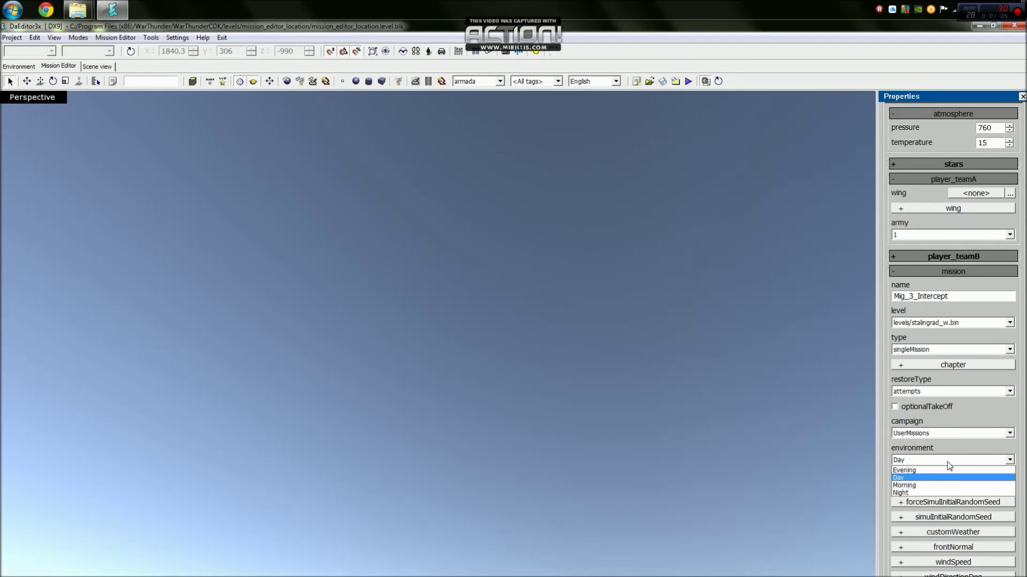
{"action": "left_click", "coordinate": [936, 478]}
Step: Change the weather from hazy to good, leaving the environment at Day
{"action": "left_click", "coordinate": [925, 487]}
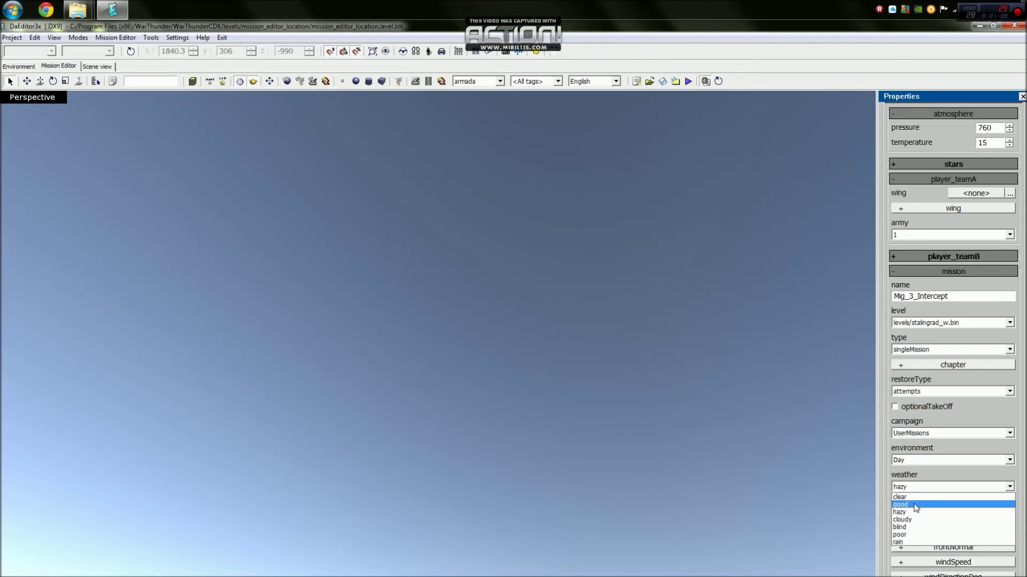
{"action": "left_click", "coordinate": [916, 512]}
{"action": "left_click", "coordinate": [958, 463]}
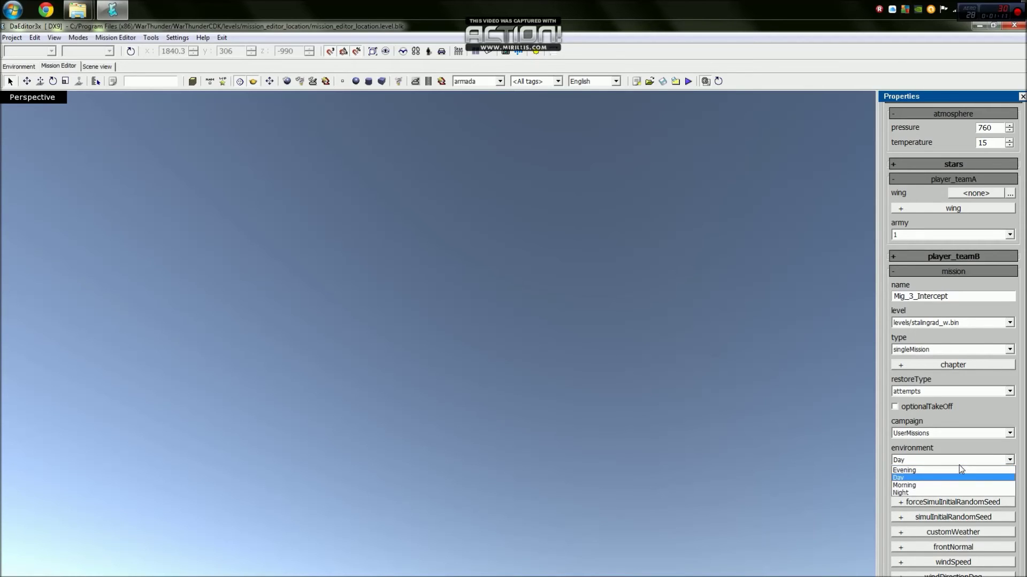
{"action": "left_click", "coordinate": [958, 463]}
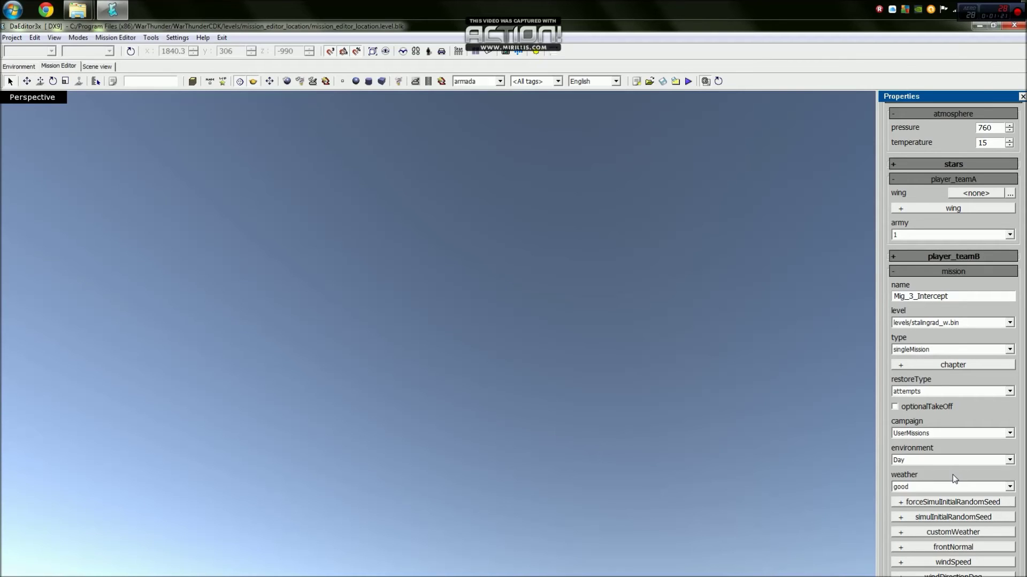
{"action": "left_click", "coordinate": [123, 38]}
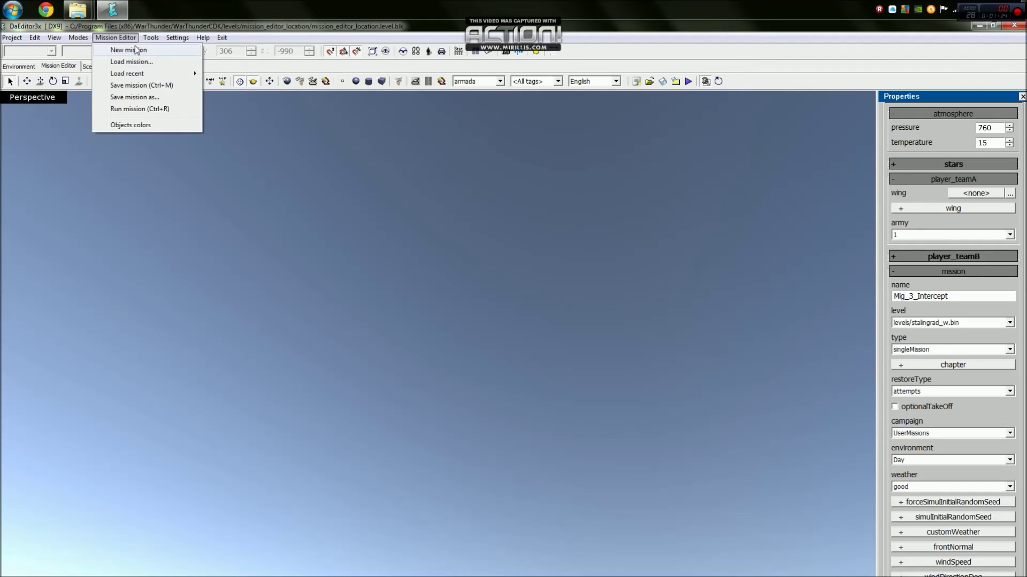
Step: Create a new blank mission and enter Mig_3_Intercept as its name, correcting a typo
{"action": "left_click", "coordinate": [137, 49]}
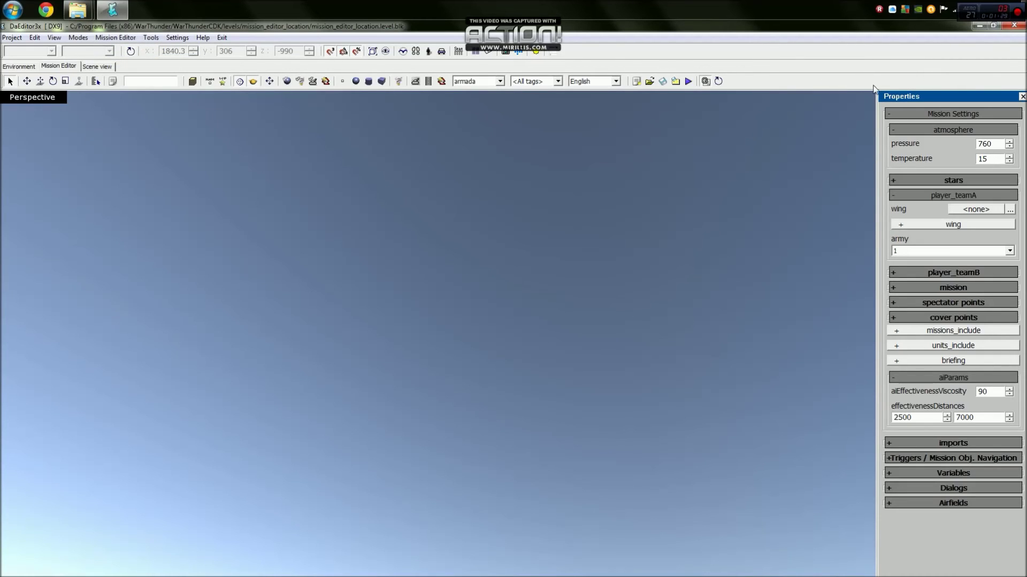
{"action": "left_click", "coordinate": [950, 289]}
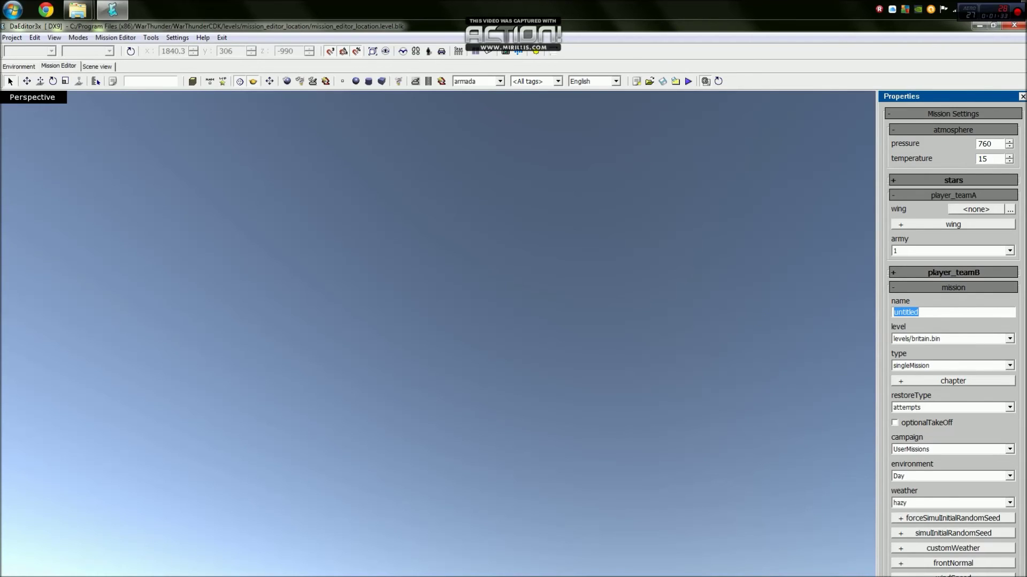
{"action": "type", "text": "Mig_3_Incer"}
{"action": "key", "text": "BackSpace"}
{"action": "key", "text": "BackSpace"}
{"action": "key", "text": "BackSpace"}
{"action": "type", "text": "tercept"}
{"action": "left_click", "coordinate": [932, 338]}
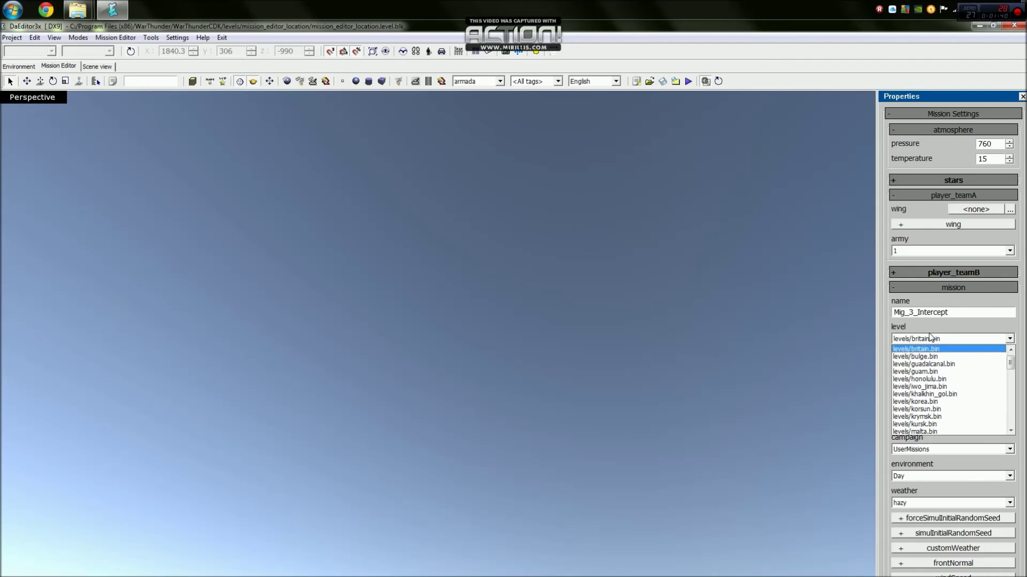
Step: Set the mission level to levels/stalingrad_w.bin
{"action": "scroll", "coordinate": [936, 409], "scroll_direction": "down", "scroll_amount": 4}
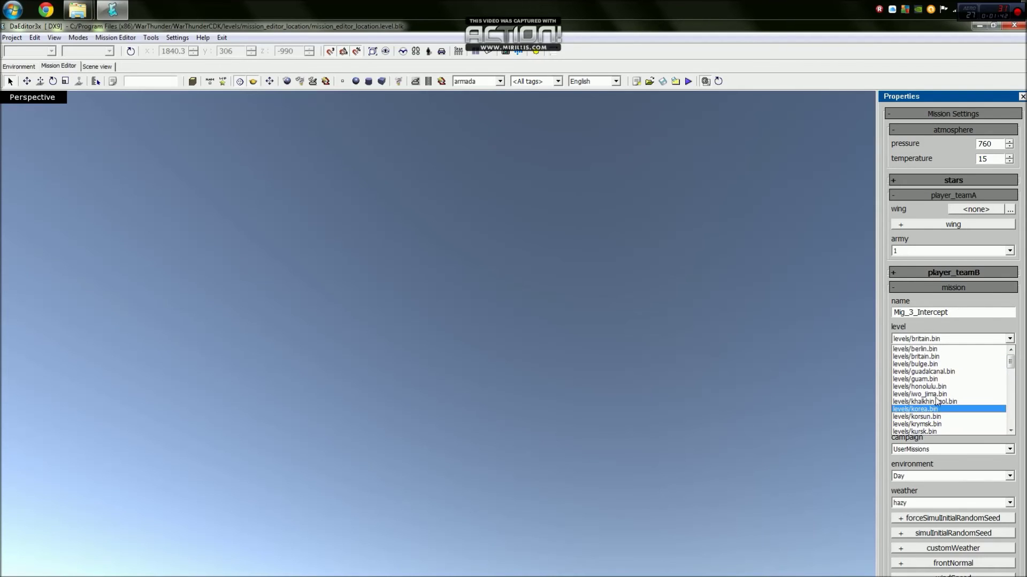
{"action": "scroll", "coordinate": [936, 400], "scroll_direction": "down", "scroll_amount": 2}
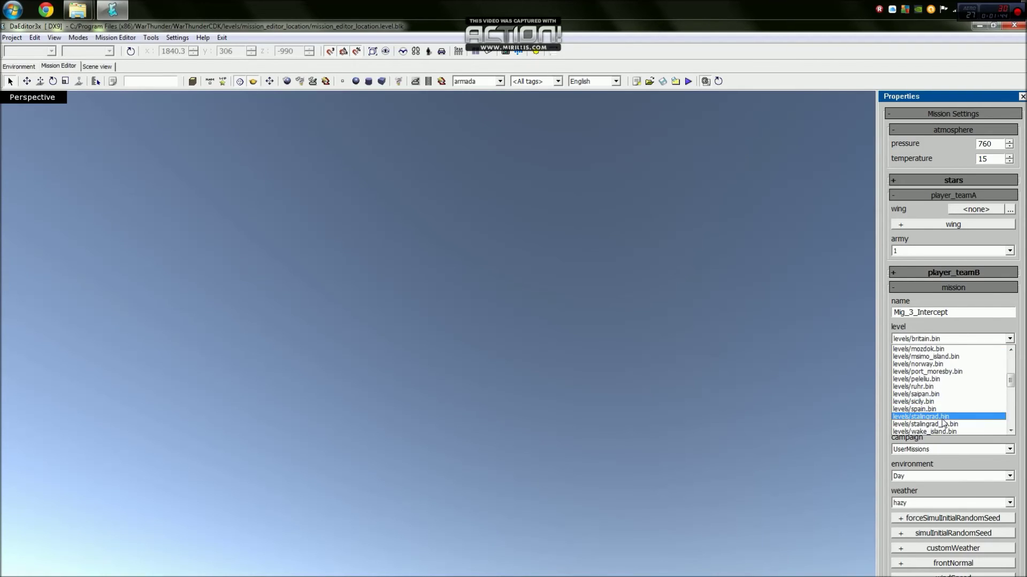
{"action": "left_click", "coordinate": [933, 401]}
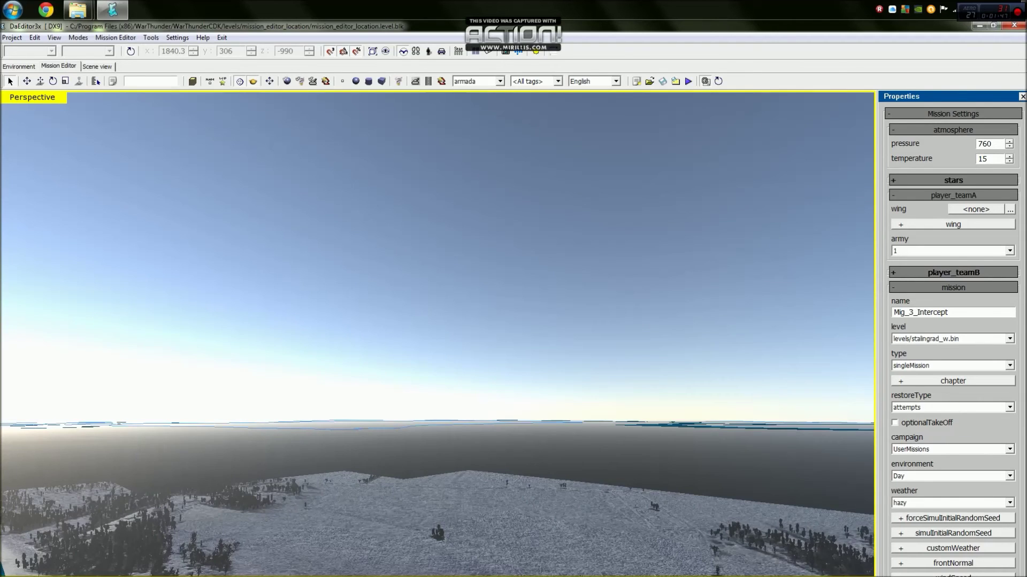
{"action": "middle_click_drag", "start_coordinate": [749, 342], "coordinate": [749, 327], "text": "alt"}
Step: Keep the environment at Day and set the weather to good
{"action": "left_click", "coordinate": [942, 477]}
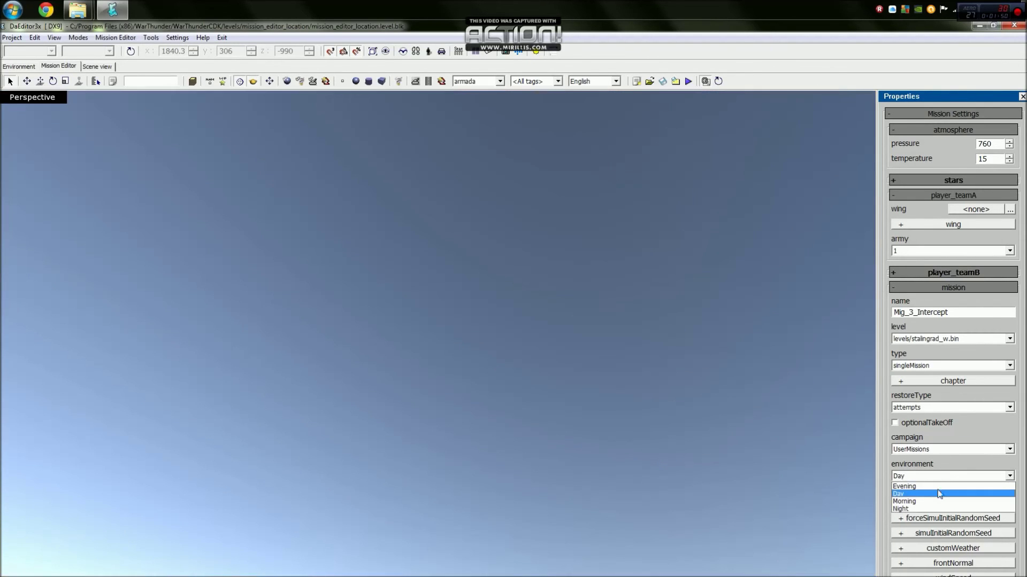
{"action": "left_click", "coordinate": [933, 499]}
{"action": "left_click", "coordinate": [932, 502]}
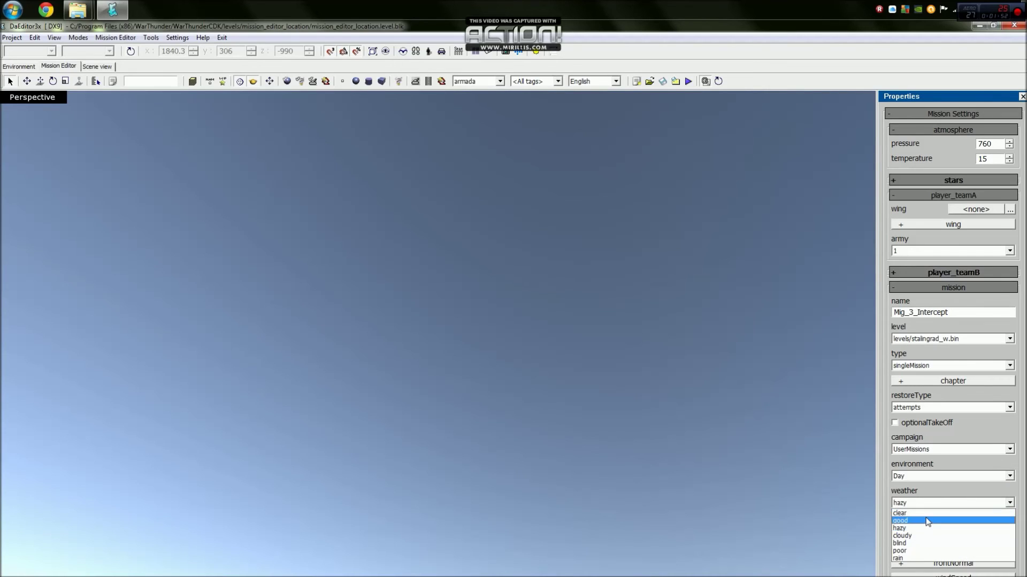
{"action": "left_click", "coordinate": [929, 523]}
{"action": "left_click", "coordinate": [929, 148]}
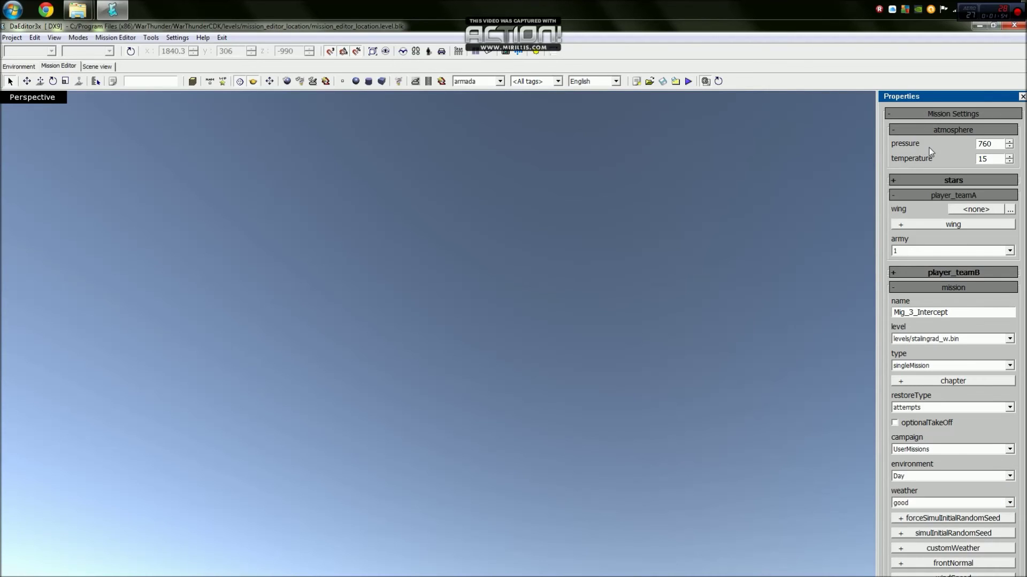
{"action": "left_click", "coordinate": [129, 40]}
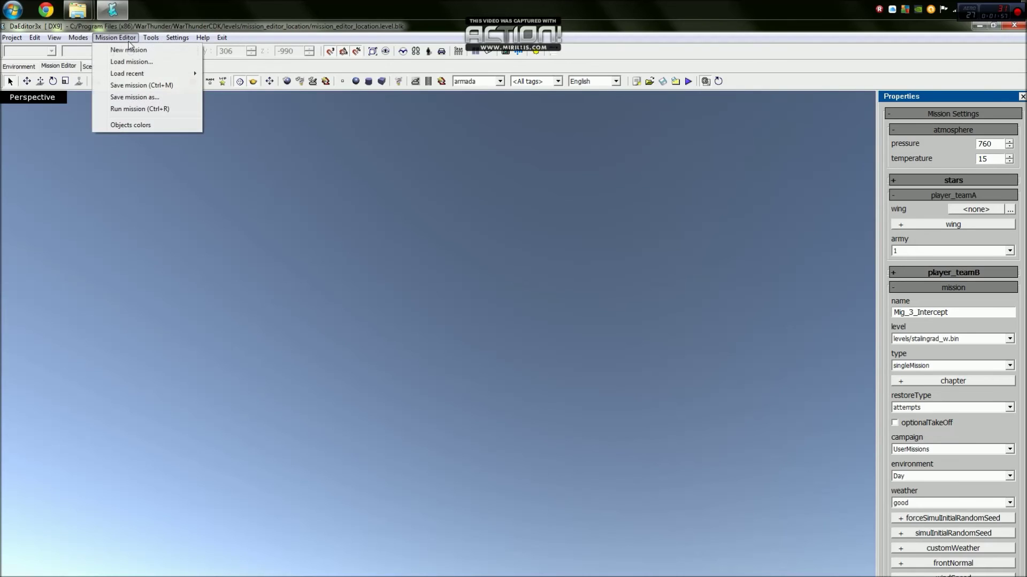
Step: Save the mission as Mig_3_Intercept in the WarThunder\UserMissions folder
{"action": "left_click", "coordinate": [139, 98]}
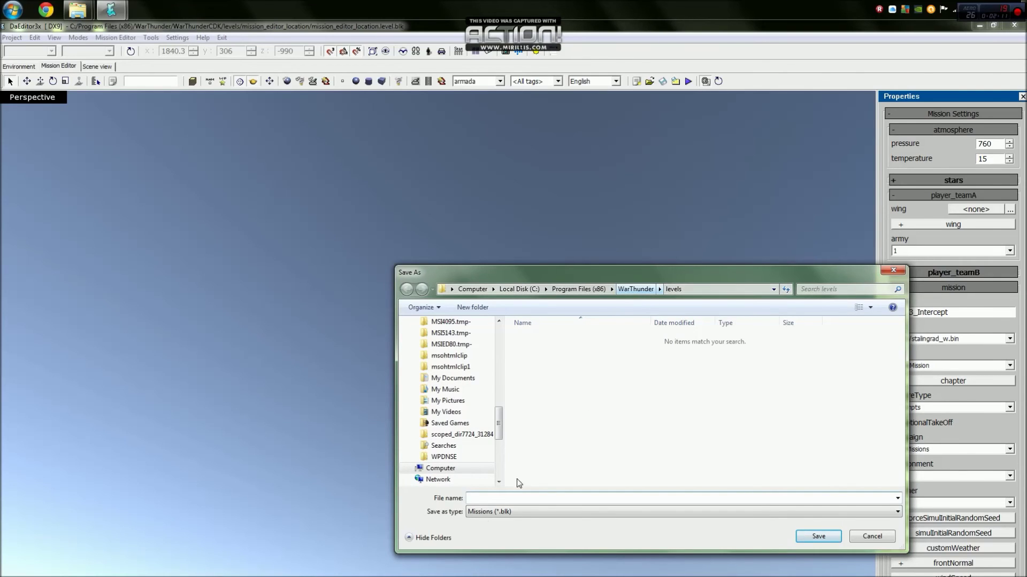
{"action": "left_click", "coordinate": [633, 289]}
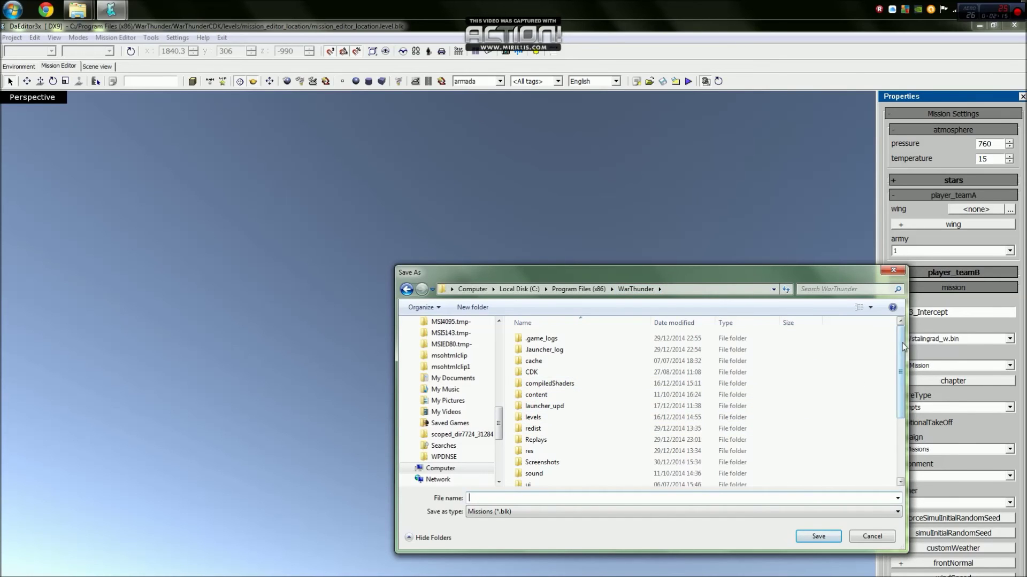
{"action": "left_click_drag", "start_coordinate": [902, 347], "coordinate": [903, 395]}
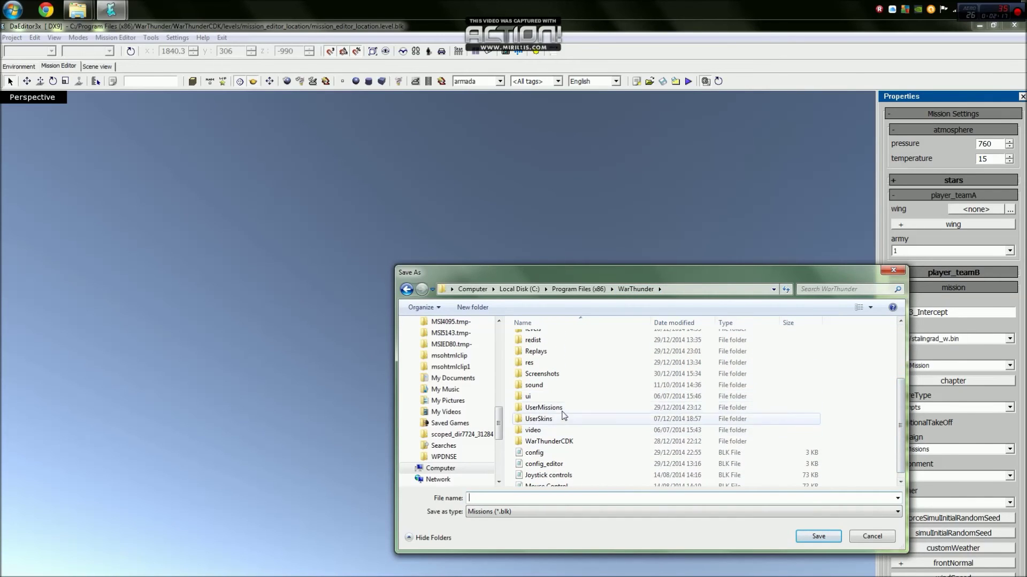
{"action": "double_click", "coordinate": [561, 417]}
{"action": "left_click", "coordinate": [515, 495]}
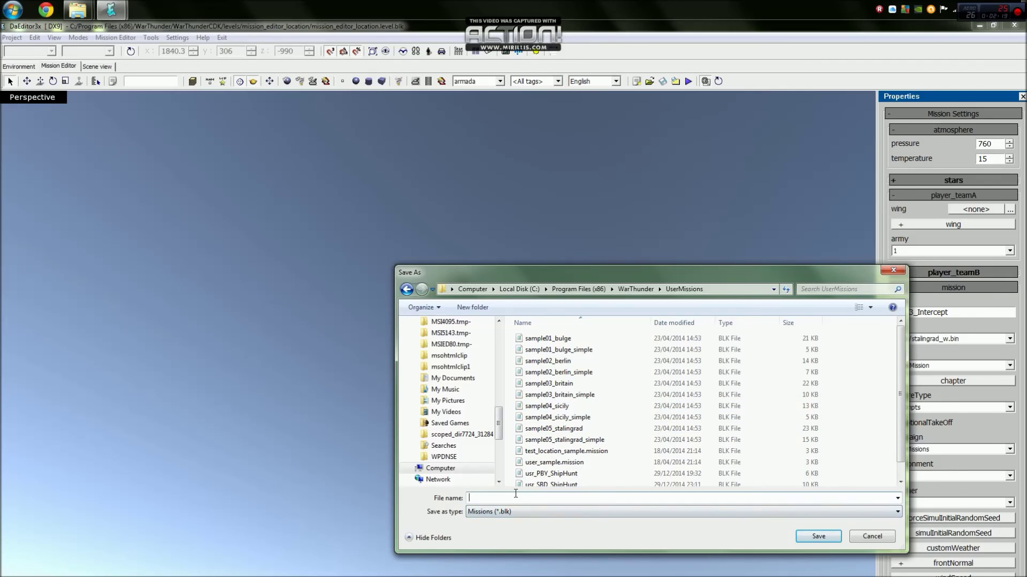
{"action": "type", "text": "Mig_3_Intercept"}
{"action": "left_click", "coordinate": [829, 537]}
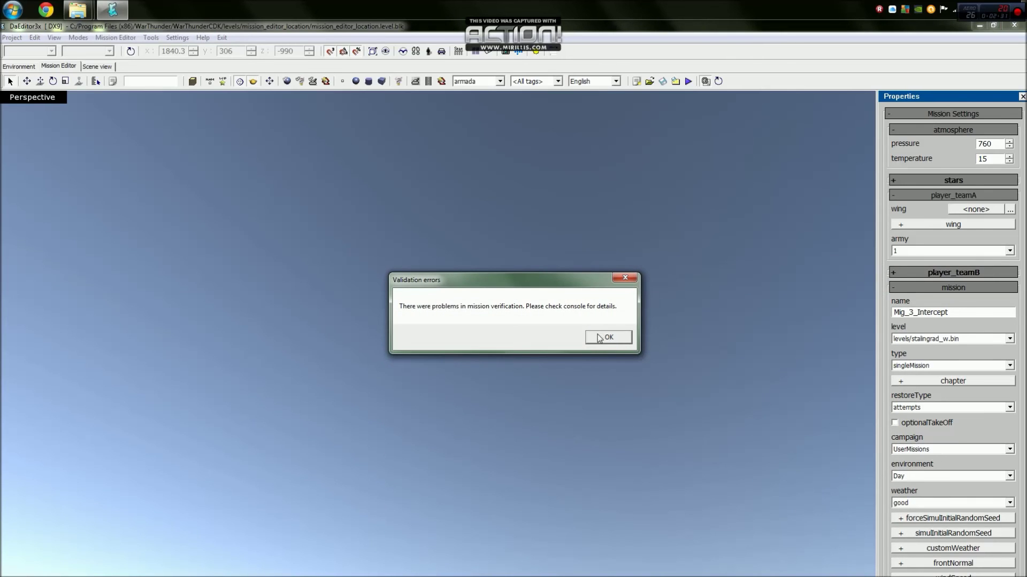
Step: Dismiss the Validation errors message with OK
{"action": "left_click", "coordinate": [601, 338]}
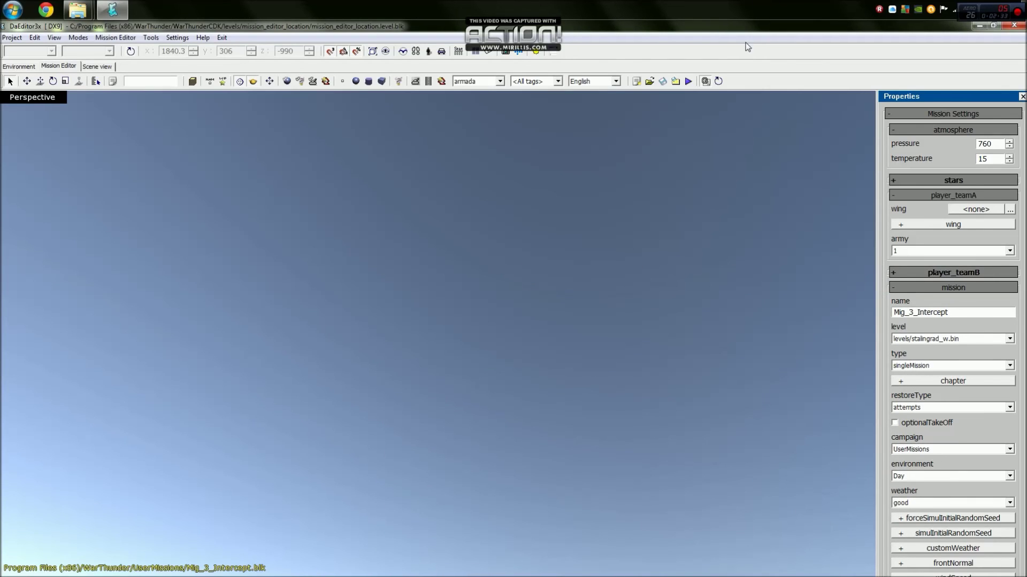